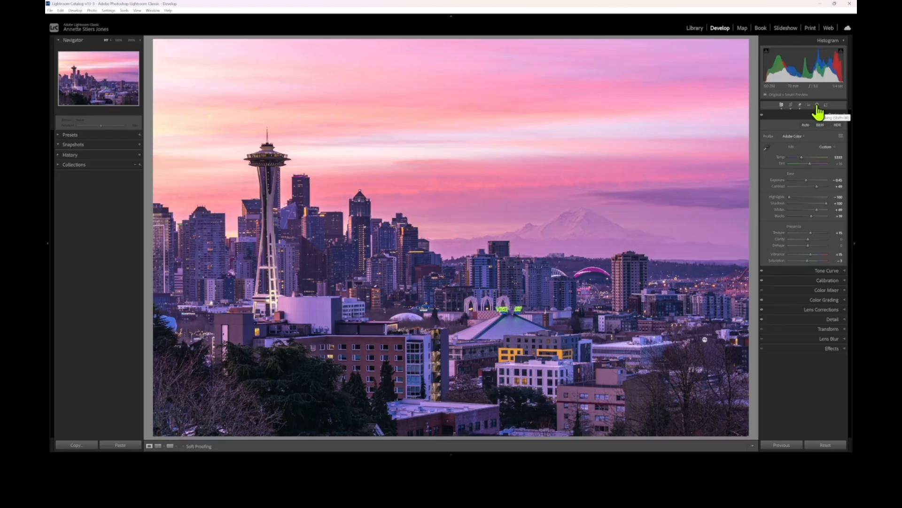
Create a brush mask with reduced feather and Auto Mask on, painting over the building with the yellow-orange facade.
{"action": "left_click", "coordinate": [818, 106]}
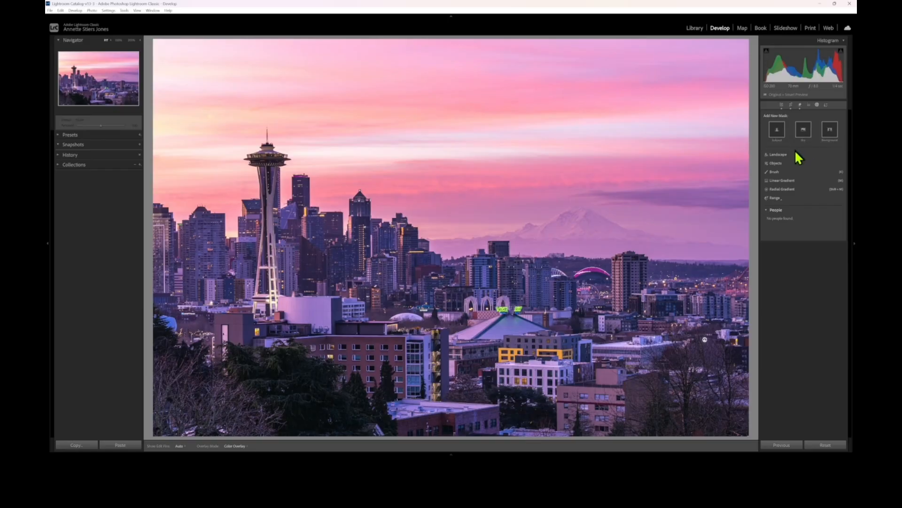
{"action": "left_click", "coordinate": [773, 173]}
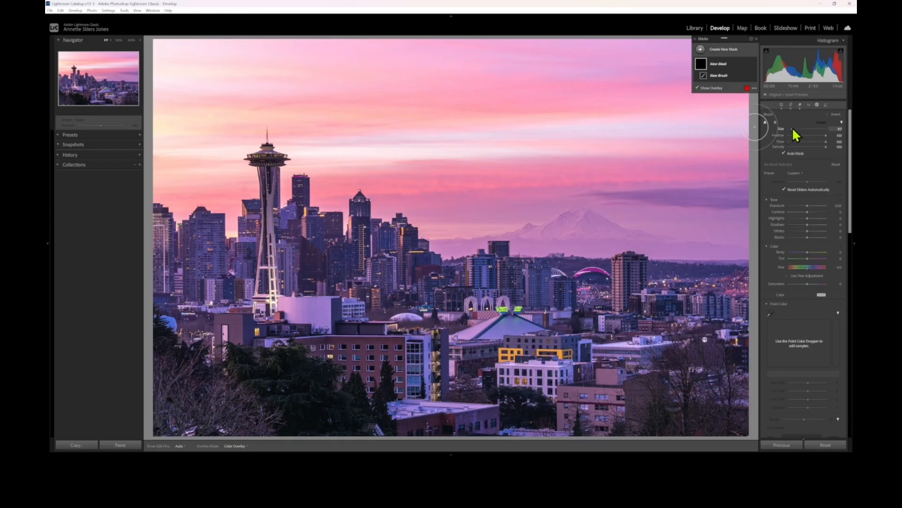
{"action": "left_click_drag", "start_coordinate": [792, 127], "coordinate": [793, 127]}
{"action": "mouse_move", "coordinate": [821, 135]}
{"action": "left_mouse_down"}
{"action": "mouse_move", "coordinate": [798, 133]}
{"action": "mouse_move", "coordinate": [822, 133]}
{"action": "left_mouse_up"}
{"action": "left_click_drag", "start_coordinate": [821, 134], "coordinate": [822, 135]}
{"action": "mouse_move", "coordinate": [500, 354]}
{"action": "left_mouse_down"}
{"action": "mouse_move", "coordinate": [570, 357]}
{"action": "mouse_move", "coordinate": [502, 357]}
{"action": "mouse_move", "coordinate": [535, 356]}
{"action": "left_mouse_up"}
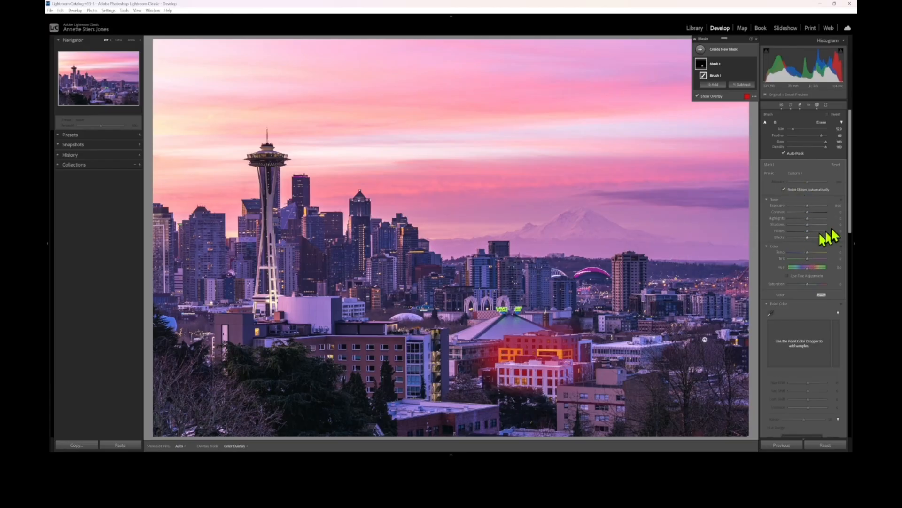
Sample the facade's orange with Point Color, lower its saturation and luminance shifts to about -42, and compare with the mask hidden.
{"action": "left_click_drag", "start_coordinate": [853, 230], "coordinate": [855, 276]}
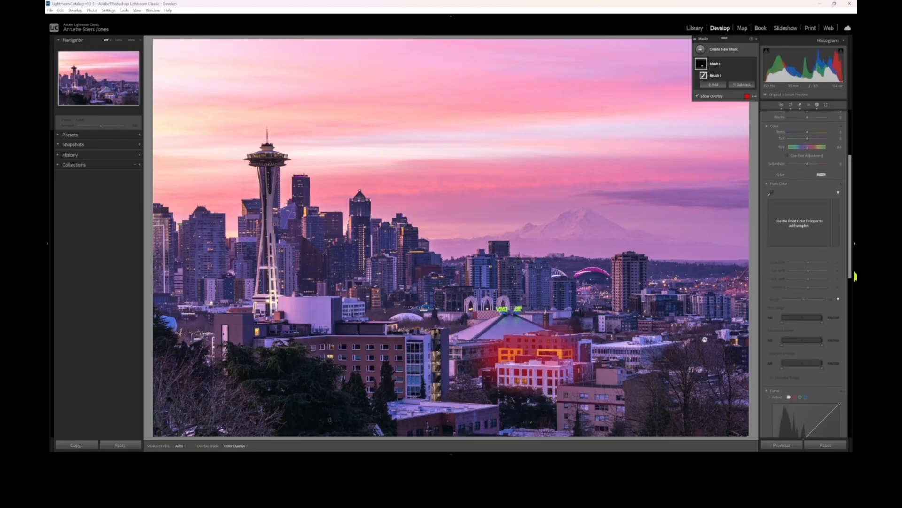
{"action": "left_click", "coordinate": [769, 193]}
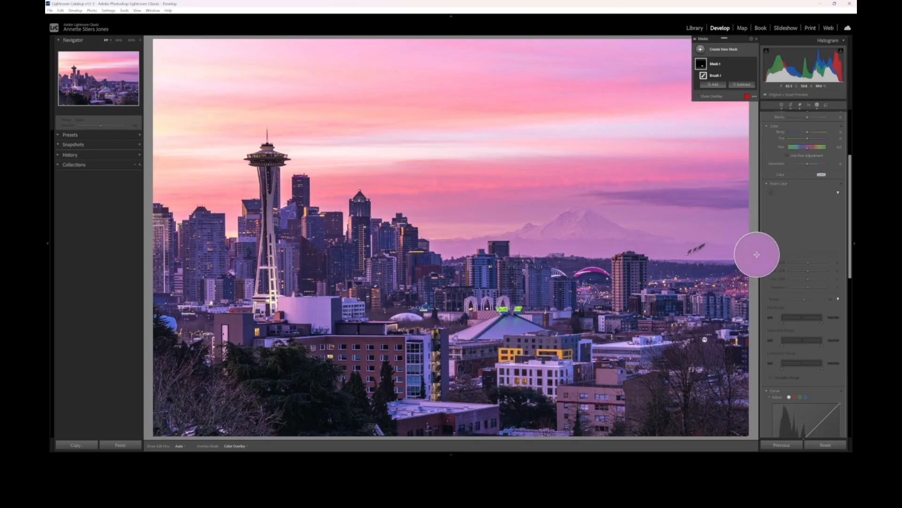
{"action": "left_click", "coordinate": [588, 380]}
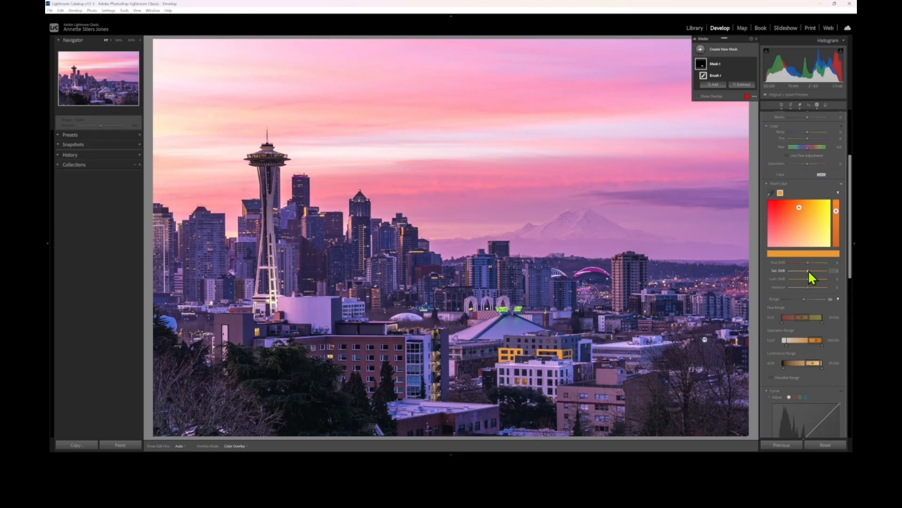
{"action": "mouse_move", "coordinate": [808, 270]}
{"action": "left_mouse_down"}
{"action": "mouse_move", "coordinate": [798, 267]}
{"action": "mouse_move", "coordinate": [800, 275]}
{"action": "left_mouse_up"}
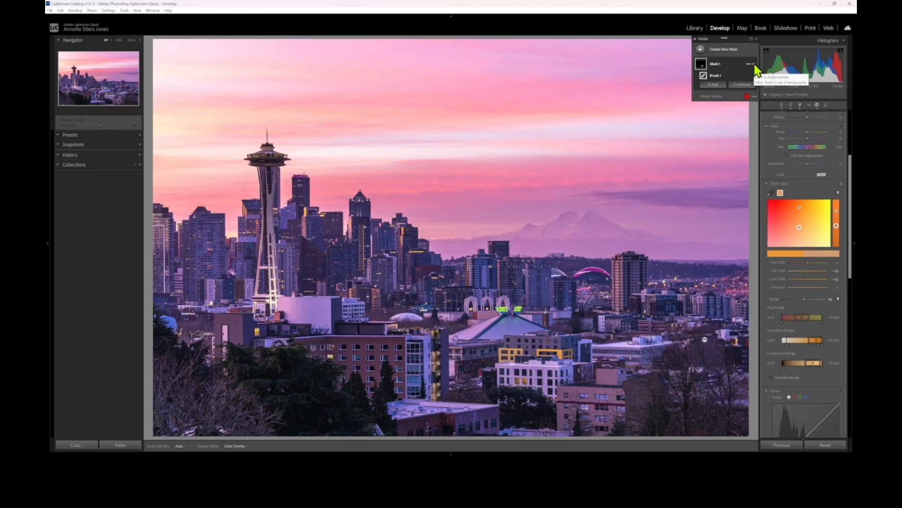
{"action": "left_click", "coordinate": [754, 64]}
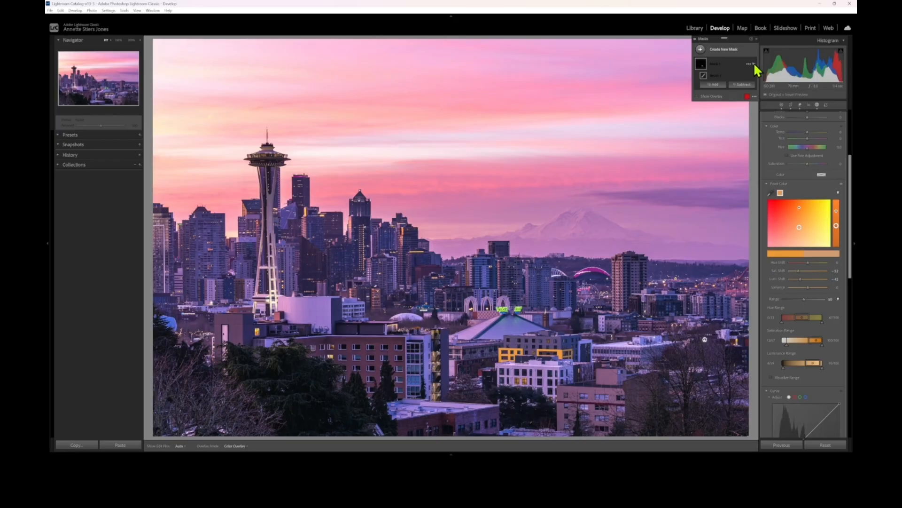
{"action": "left_click", "coordinate": [755, 64]}
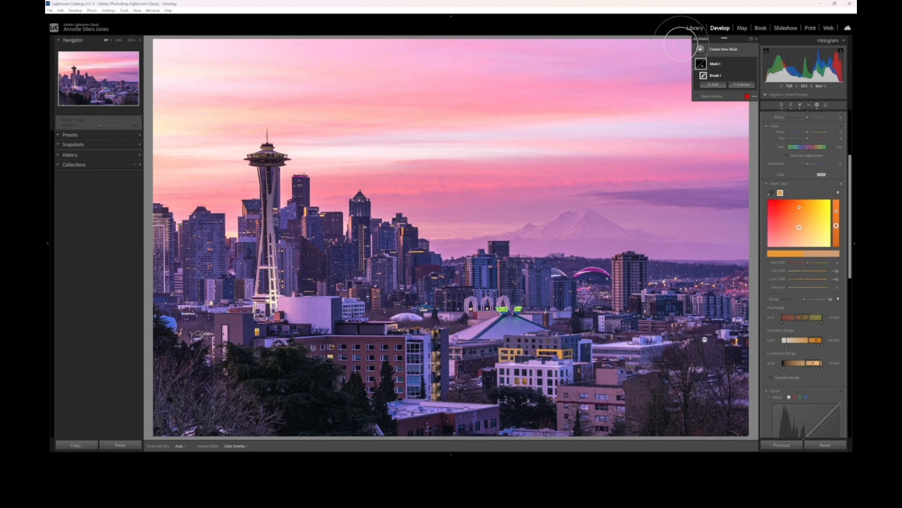
Create a second brush mask and paint over the brightly lit base of the Space Needle.
{"action": "left_click", "coordinate": [700, 49]}
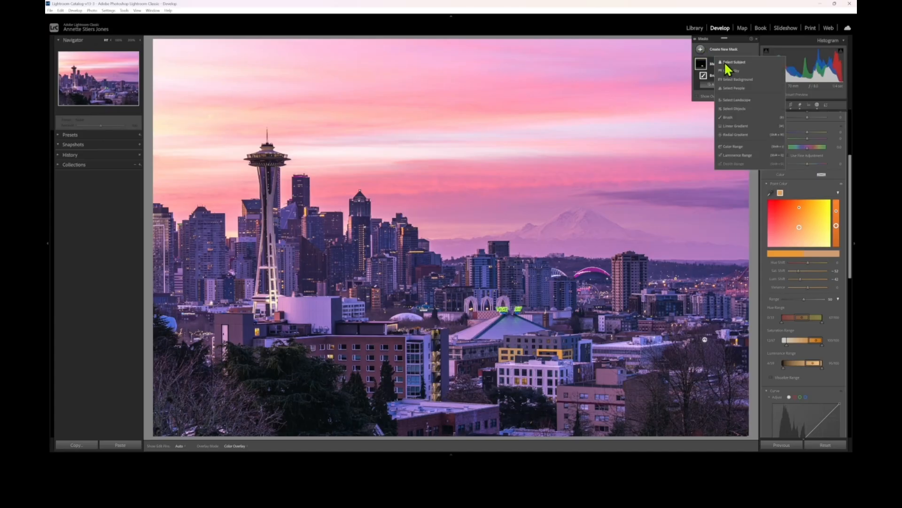
{"action": "left_click", "coordinate": [728, 118]}
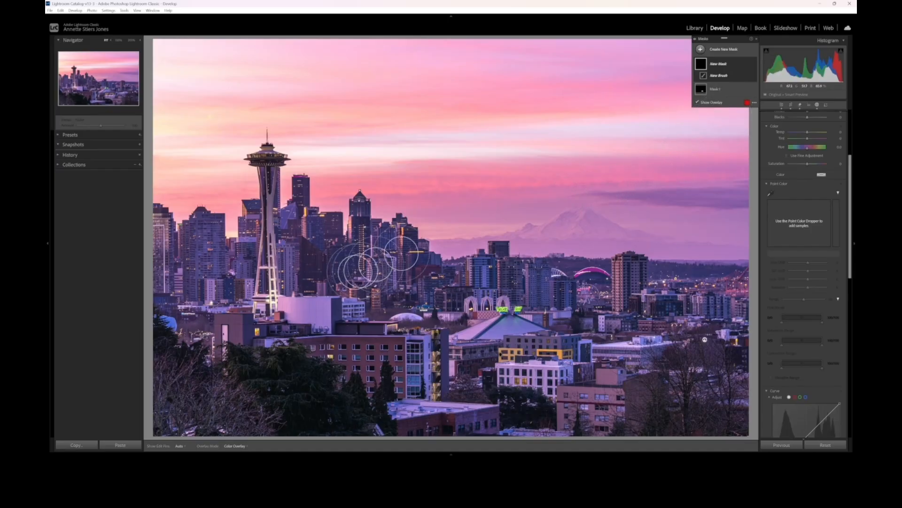
{"action": "key", "text": "h"}
{"action": "mouse_move", "coordinate": [272, 282]}
{"action": "left_mouse_down"}
{"action": "mouse_move", "coordinate": [273, 303]}
{"action": "mouse_move", "coordinate": [264, 296]}
{"action": "mouse_move", "coordinate": [270, 278]}
{"action": "mouse_move", "coordinate": [281, 291]}
{"action": "mouse_move", "coordinate": [260, 302]}
{"action": "mouse_move", "coordinate": [271, 287]}
{"action": "left_mouse_up"}
{"action": "key", "text": "h"}
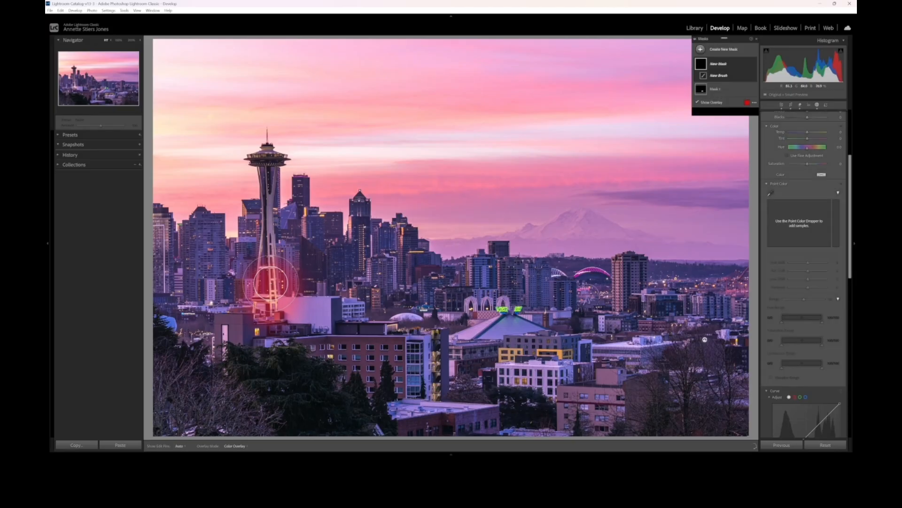
Intersect Mask 2 with a luminance range sampled from the bright leg of the Space Needle.
{"action": "left_click", "coordinate": [117, 40]}
{"action": "left_click", "coordinate": [77, 86]}
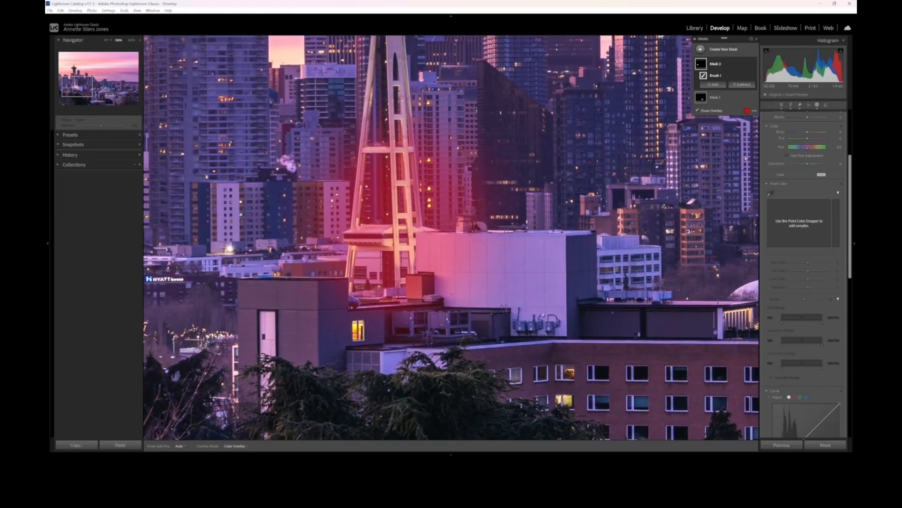
{"action": "left_click_drag", "start_coordinate": [77, 86], "coordinate": [75, 87]}
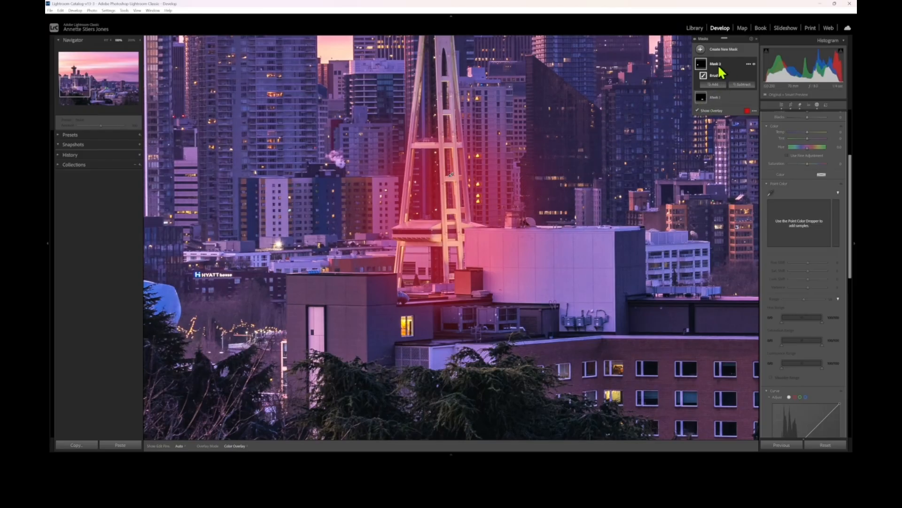
{"action": "left_click", "coordinate": [749, 64]}
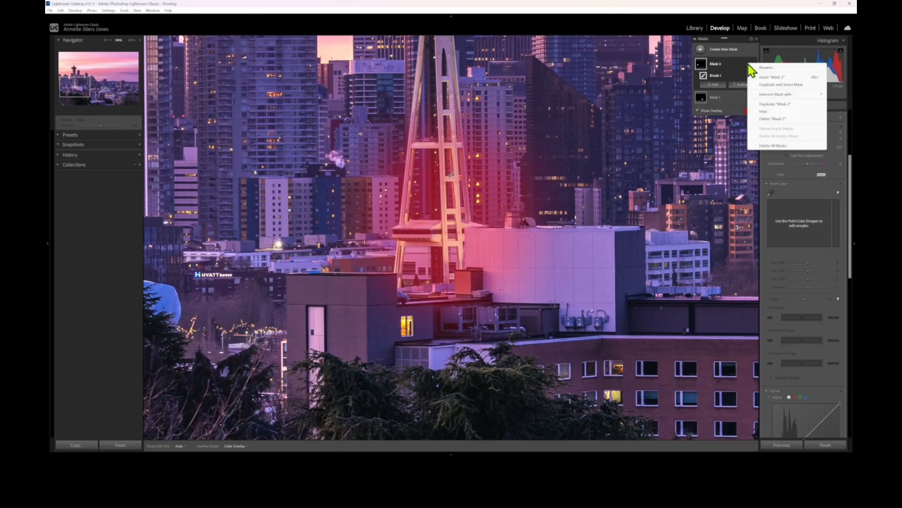
{"action": "mouse_move", "coordinate": [768, 95]}
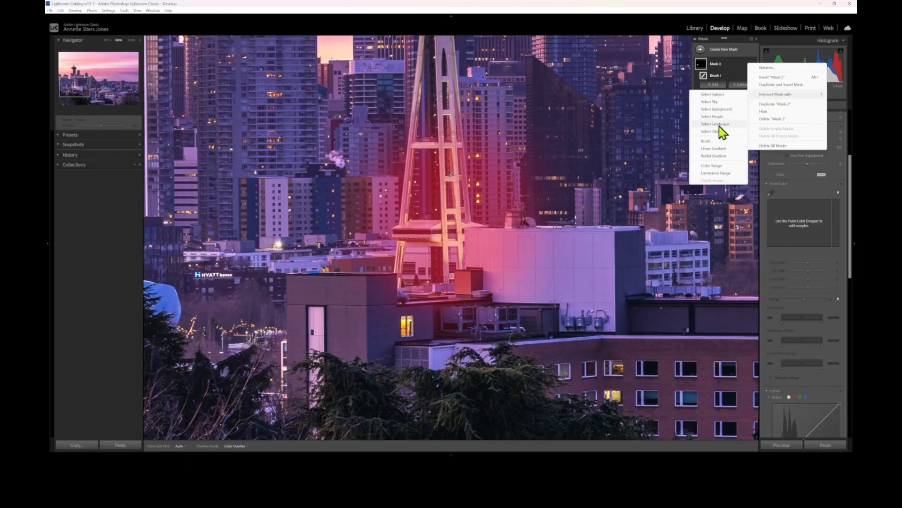
{"action": "left_click", "coordinate": [708, 174]}
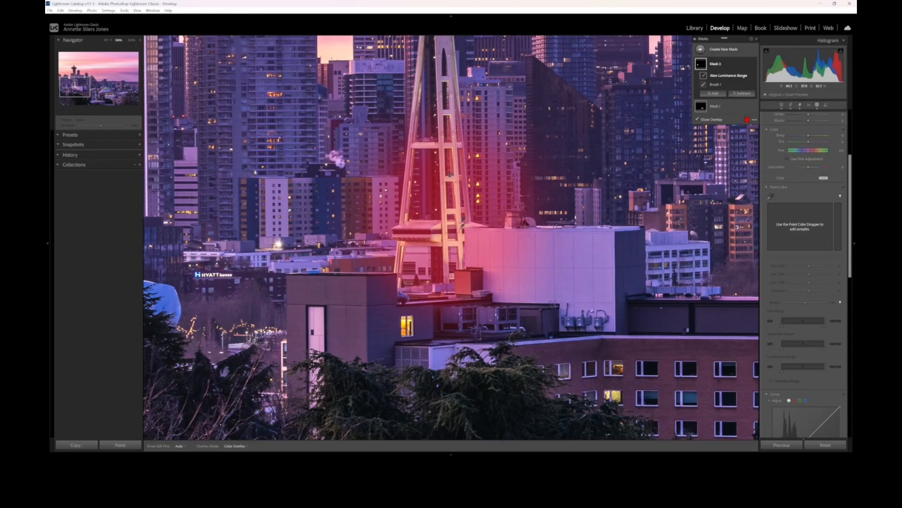
{"action": "left_click", "coordinate": [461, 222]}
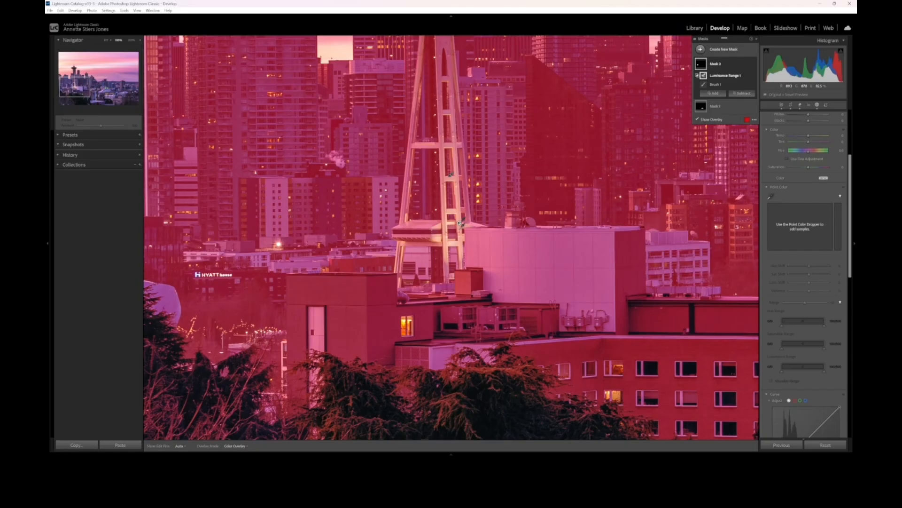
Narrow the inverted luminance range and its falloff to concentrate Mask 2 on the tower's bright beams.
{"action": "left_click_drag", "start_coordinate": [852, 192], "coordinate": [852, 135]}
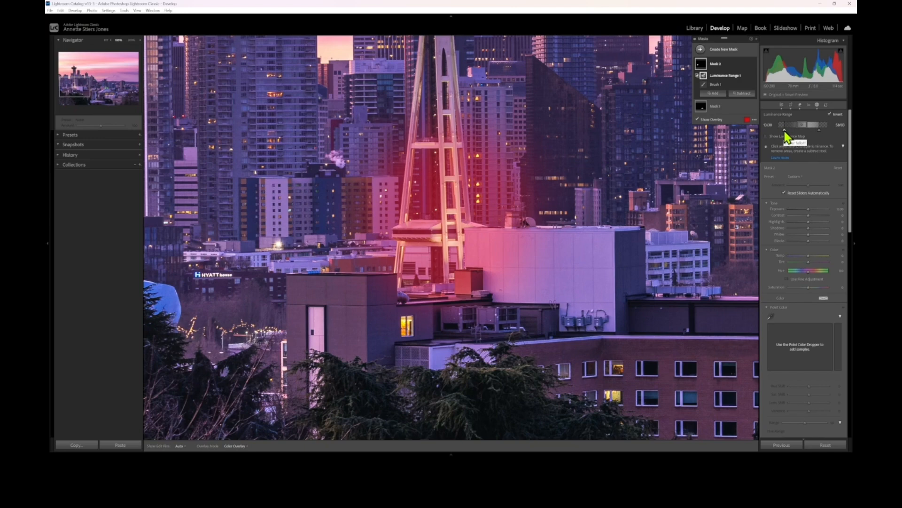
{"action": "left_click_drag", "start_coordinate": [784, 133], "coordinate": [800, 135]}
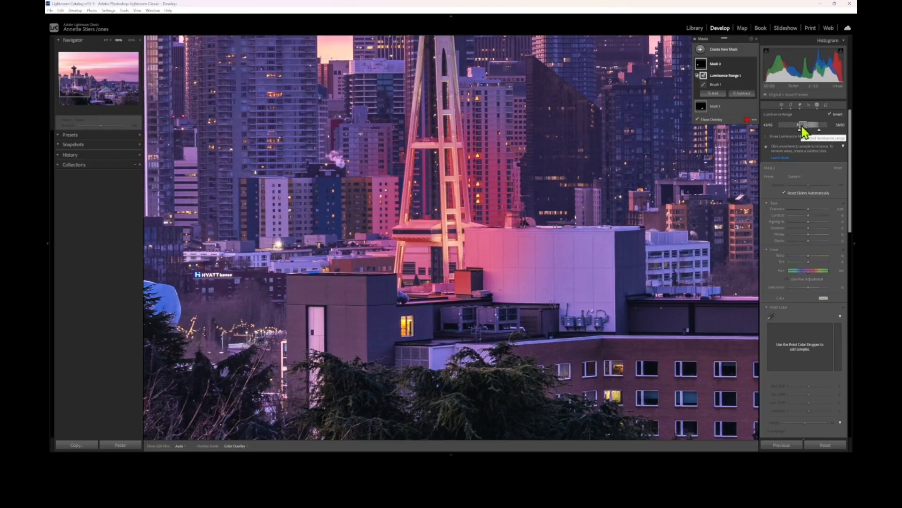
{"action": "left_click_drag", "start_coordinate": [803, 127], "coordinate": [807, 133]}
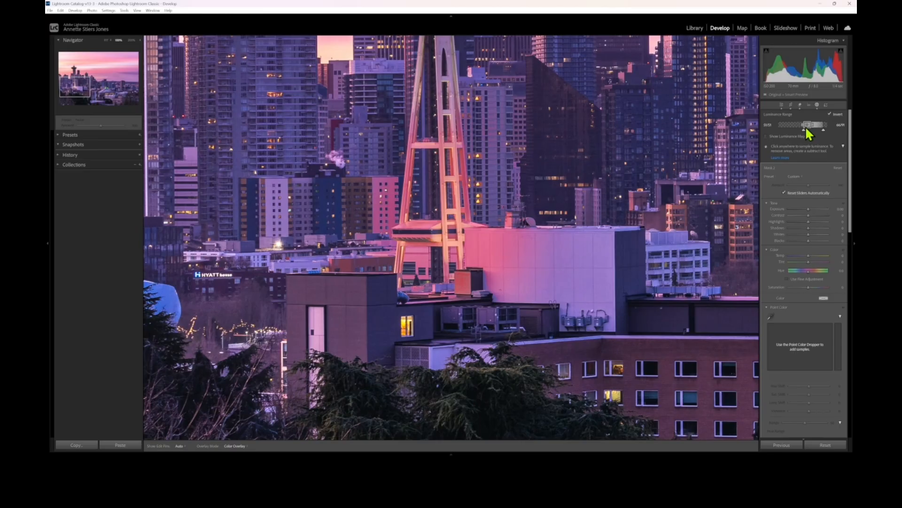
{"action": "left_click_drag", "start_coordinate": [808, 134], "coordinate": [809, 134]}
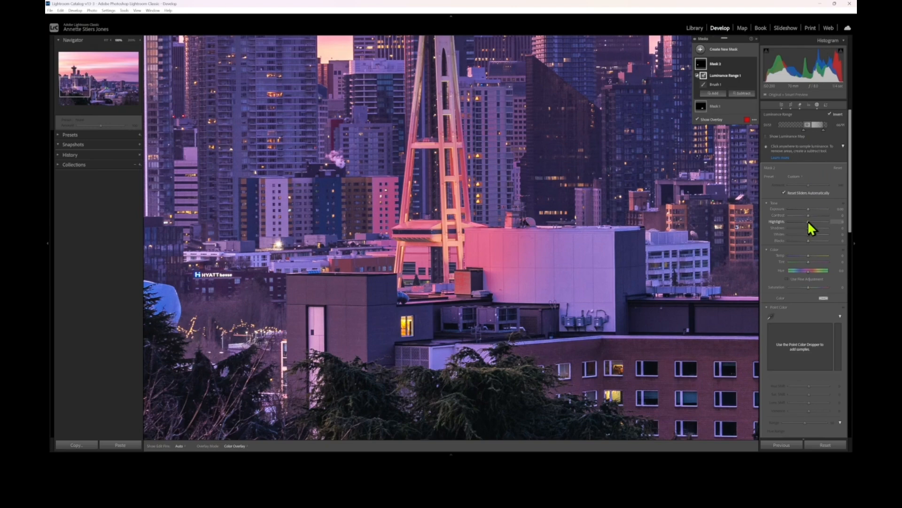
Set Mask 2's Highlights to -100, Whites to -54, Tint to 20 and Temp to -12.
{"action": "left_click_drag", "start_coordinate": [808, 221], "coordinate": [784, 222]}
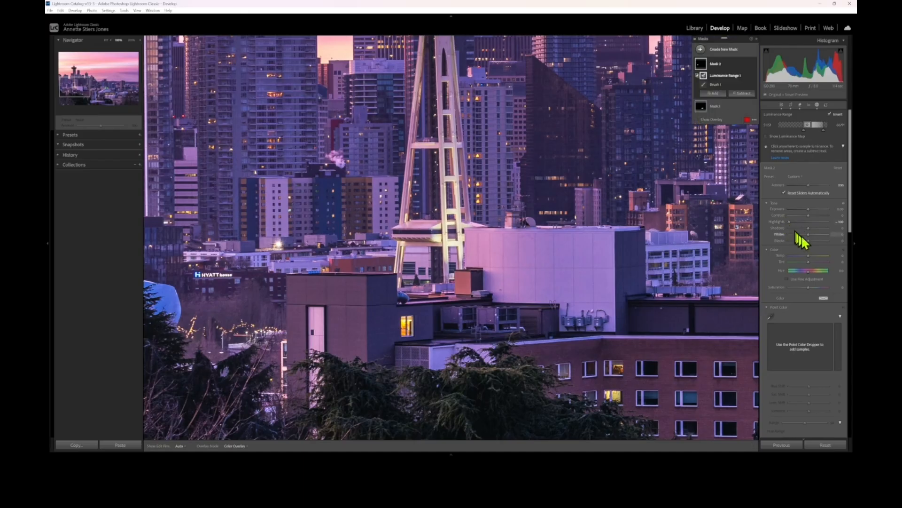
{"action": "left_click_drag", "start_coordinate": [807, 233], "coordinate": [802, 235]}
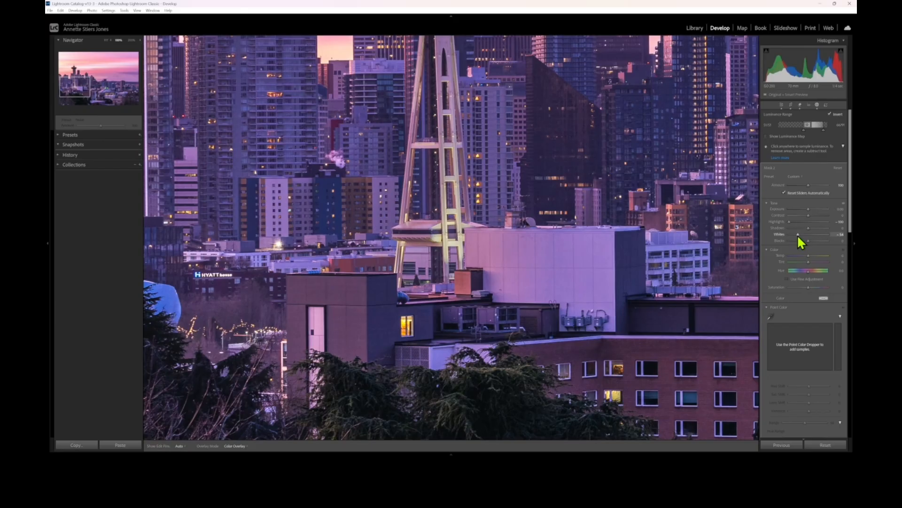
{"action": "left_click_drag", "start_coordinate": [798, 235], "coordinate": [797, 235]}
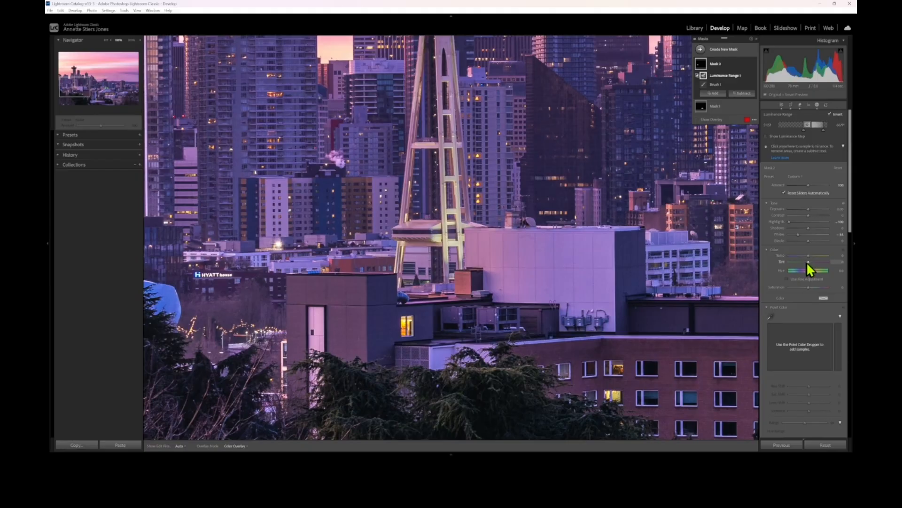
{"action": "left_click_drag", "start_coordinate": [808, 262], "coordinate": [813, 263]}
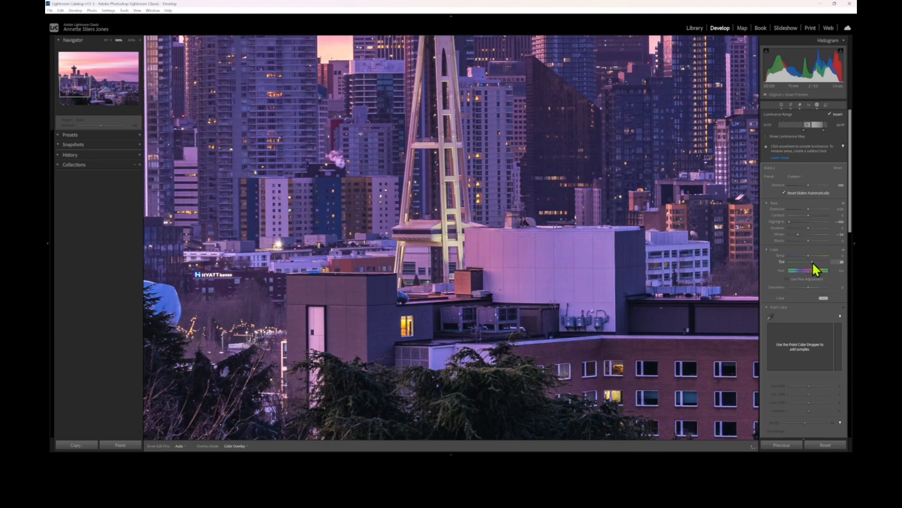
{"action": "left_click_drag", "start_coordinate": [813, 264], "coordinate": [783, 262]}
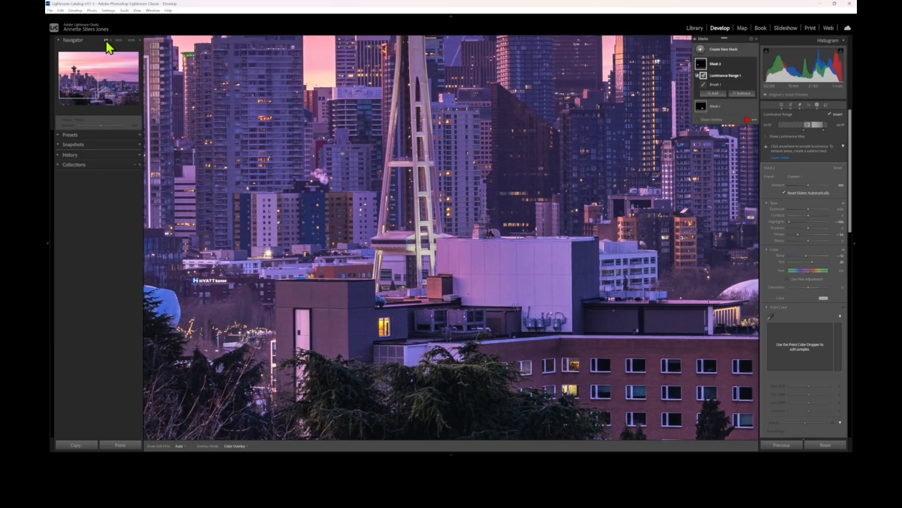
Fit the whole photo in view and compare the Space Needle with Mask 2 hidden and shown.
{"action": "left_click", "coordinate": [107, 41]}
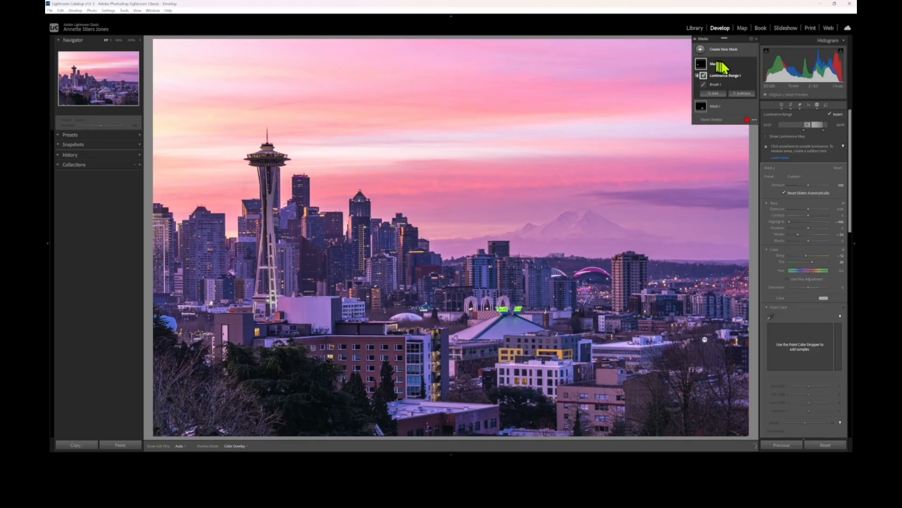
{"action": "left_click", "coordinate": [752, 65]}
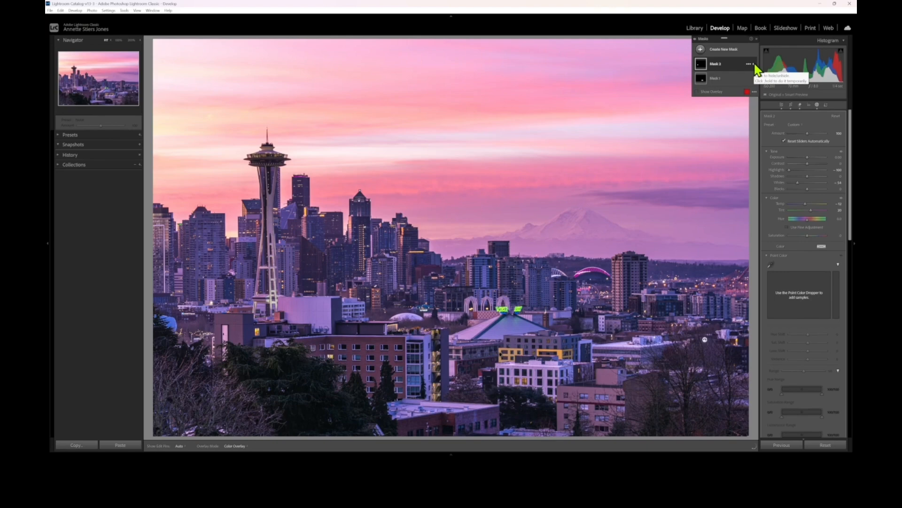
{"action": "left_click", "coordinate": [755, 65]}
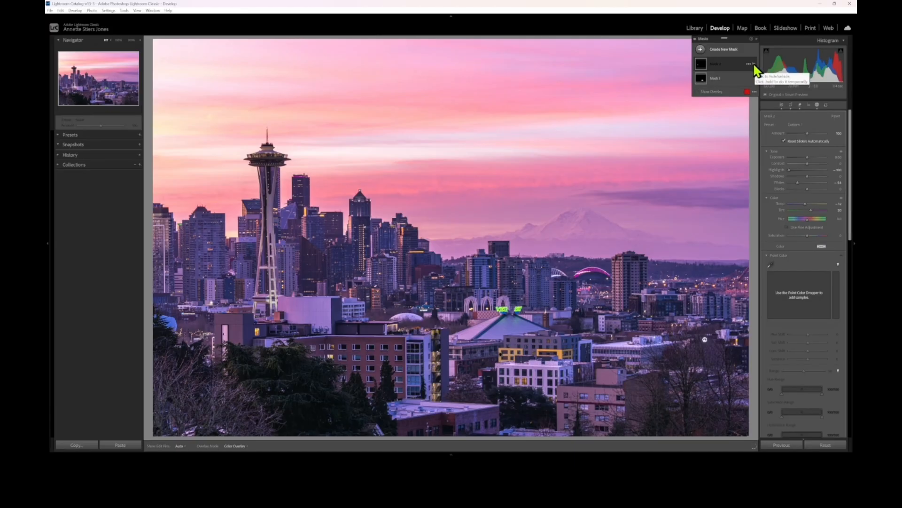
{"action": "left_click", "coordinate": [754, 66]}
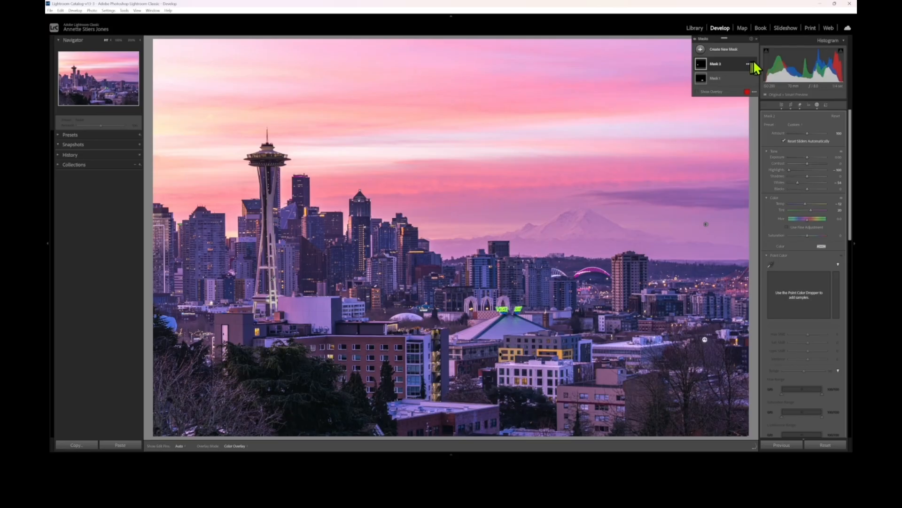
{"action": "left_click", "coordinate": [754, 65]}
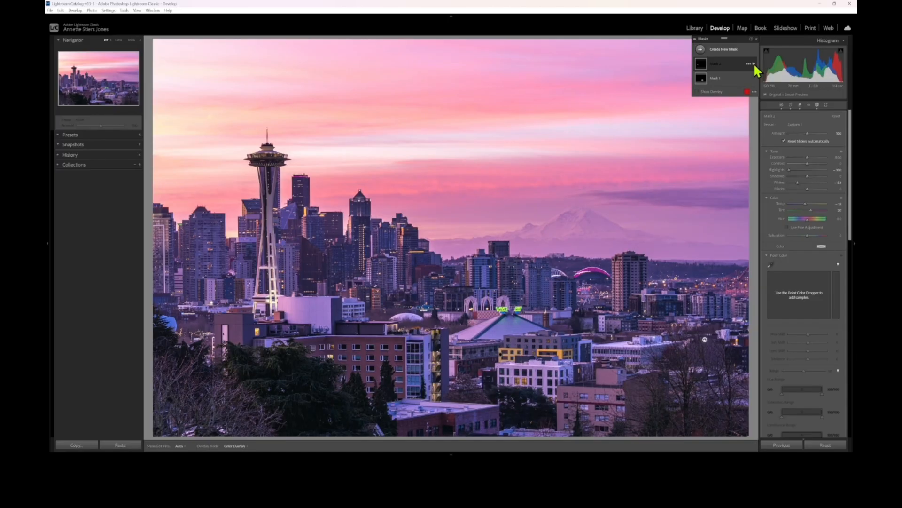
{"action": "left_click", "coordinate": [755, 65]}
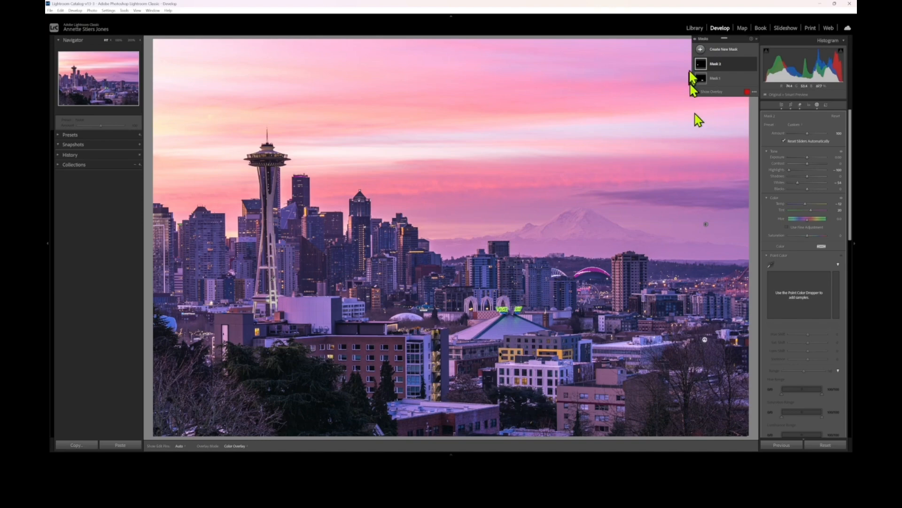
Create a landscape mask covering only the Mountains area.
{"action": "left_click", "coordinate": [700, 50]}
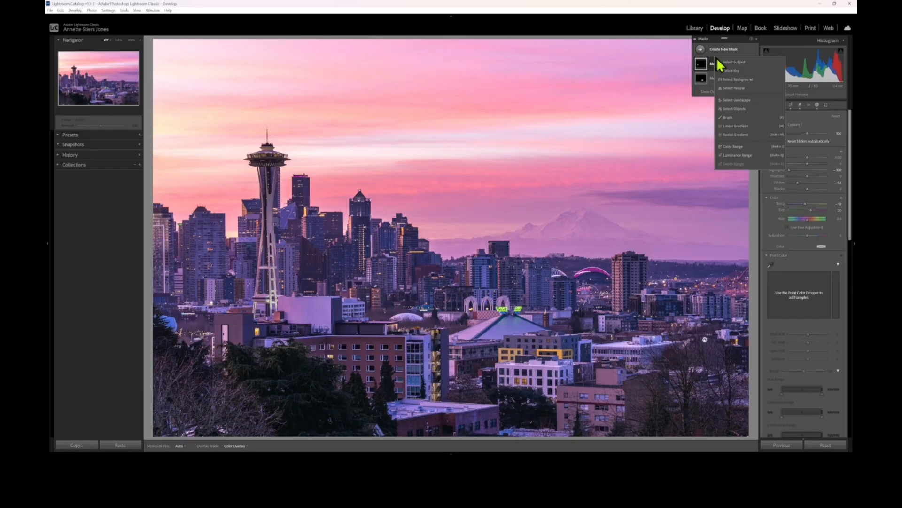
{"action": "left_click", "coordinate": [728, 101]}
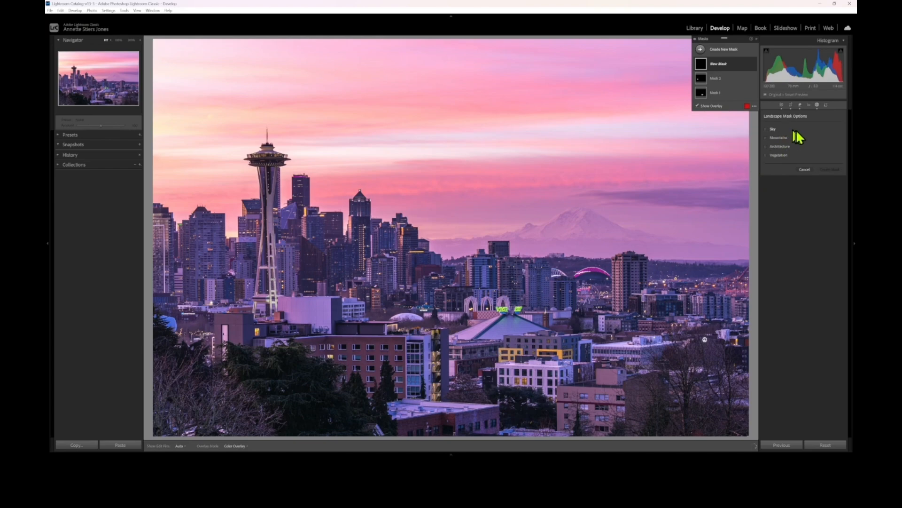
{"action": "mouse_move", "coordinate": [796, 131]}
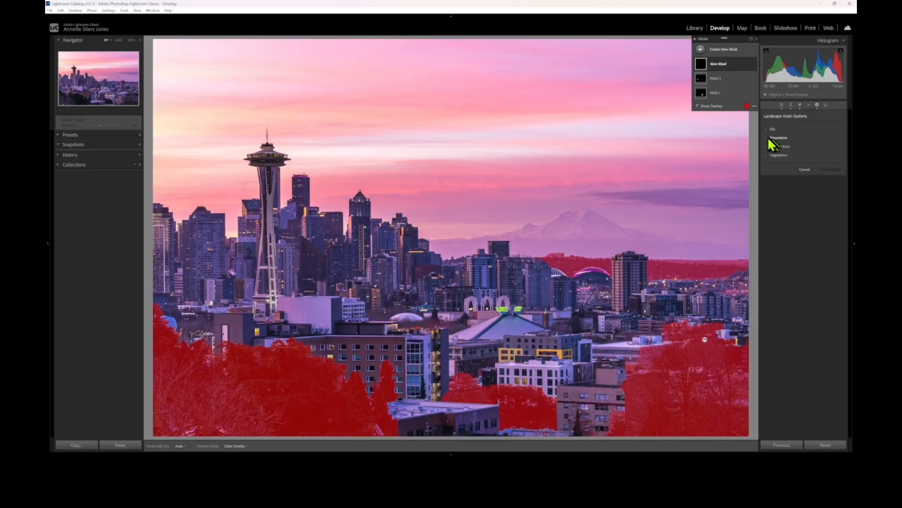
{"action": "left_click", "coordinate": [766, 138]}
{"action": "left_click", "coordinate": [830, 170]}
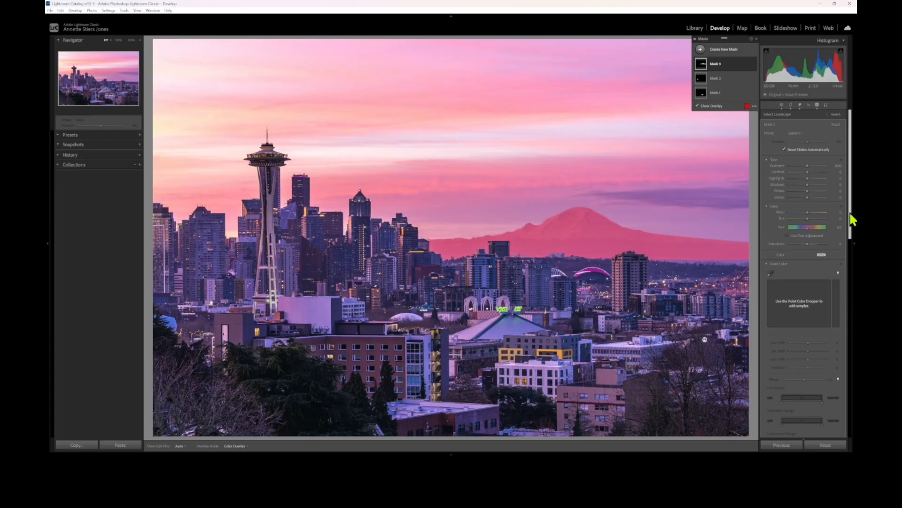
Raise the mountain mask's Clarity, Texture and Dehaze, setting Dehaze to about 14, and compare the photo with Mask 3 hidden and shown.
{"action": "left_click_drag", "start_coordinate": [851, 214], "coordinate": [835, 341]}
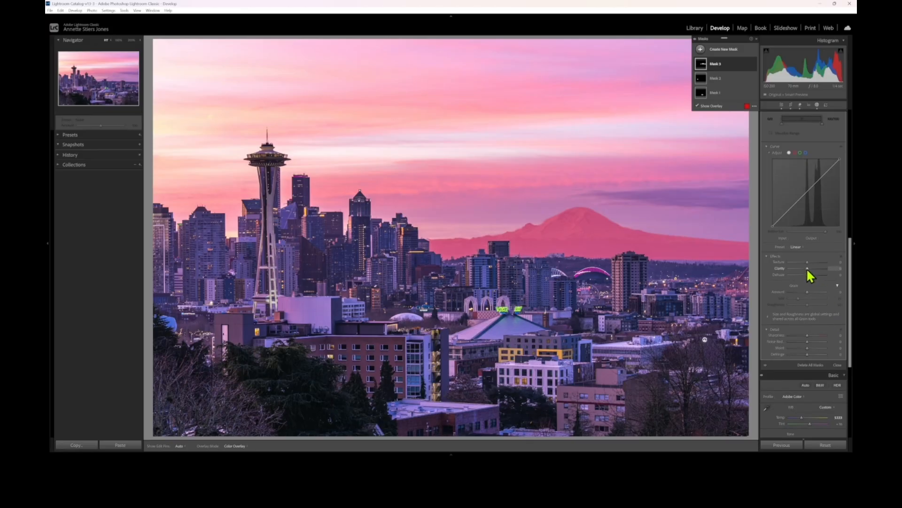
{"action": "left_click_drag", "start_coordinate": [808, 268], "coordinate": [808, 267]}
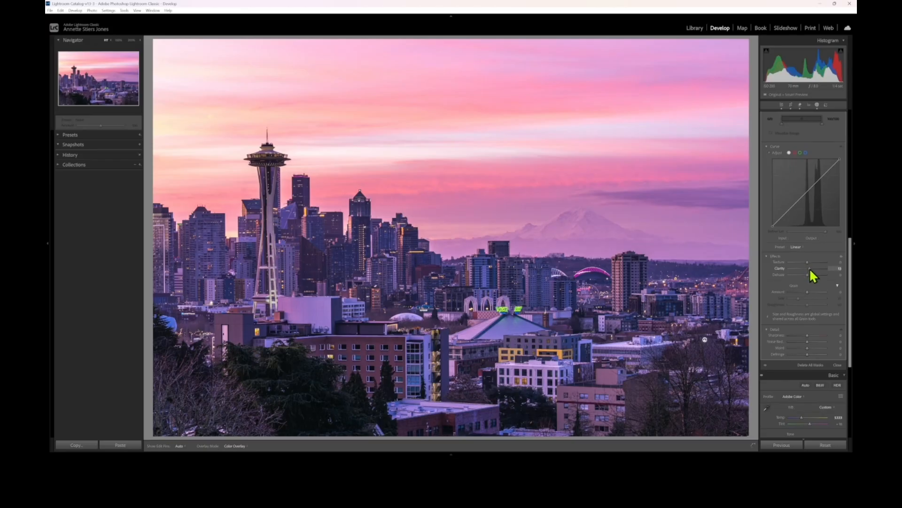
{"action": "left_click_drag", "start_coordinate": [812, 268], "coordinate": [816, 268]}
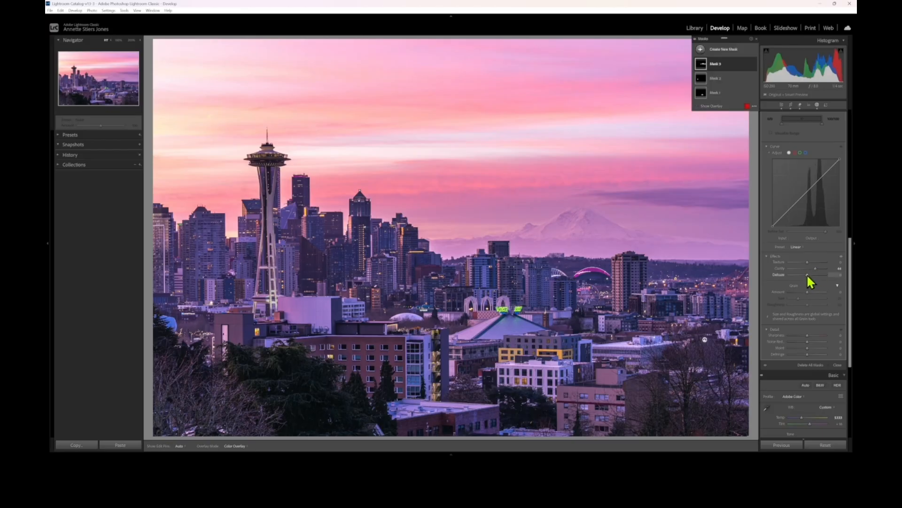
{"action": "left_click_drag", "start_coordinate": [807, 273], "coordinate": [811, 275]}
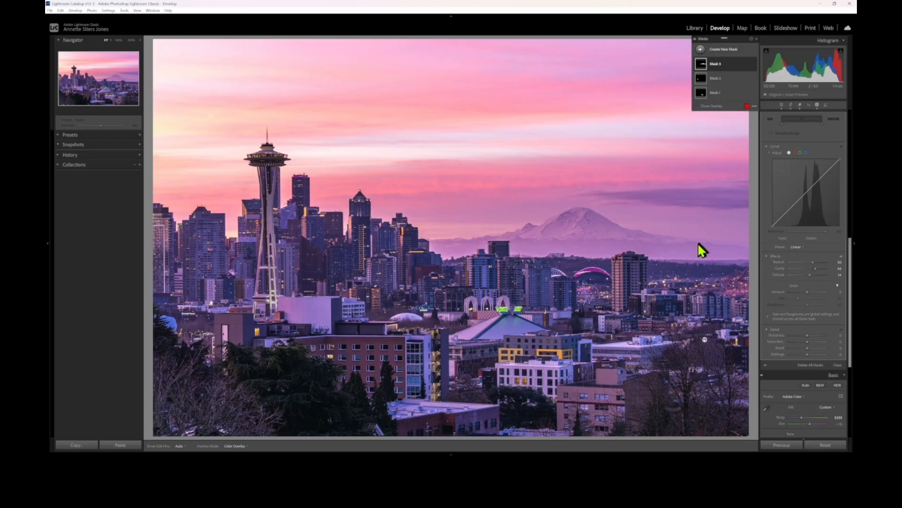
{"action": "left_click", "coordinate": [755, 65]}
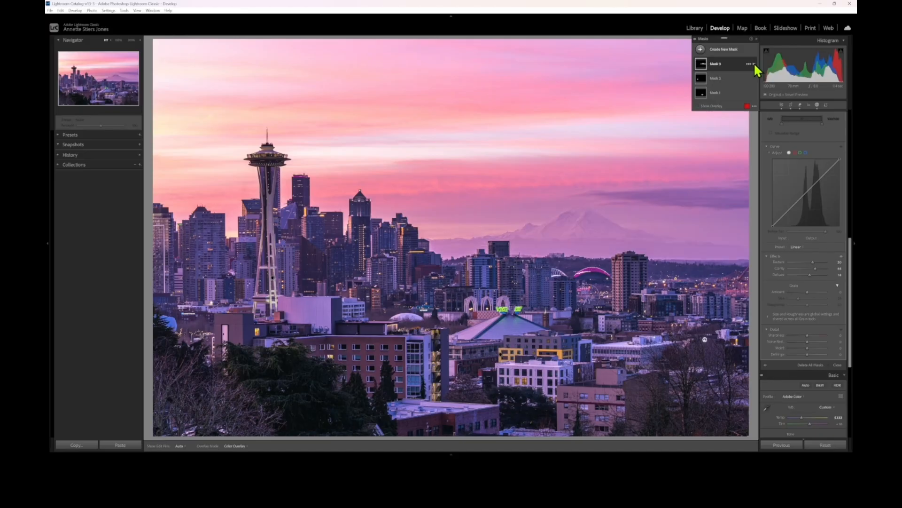
{"action": "left_click", "coordinate": [754, 63]}
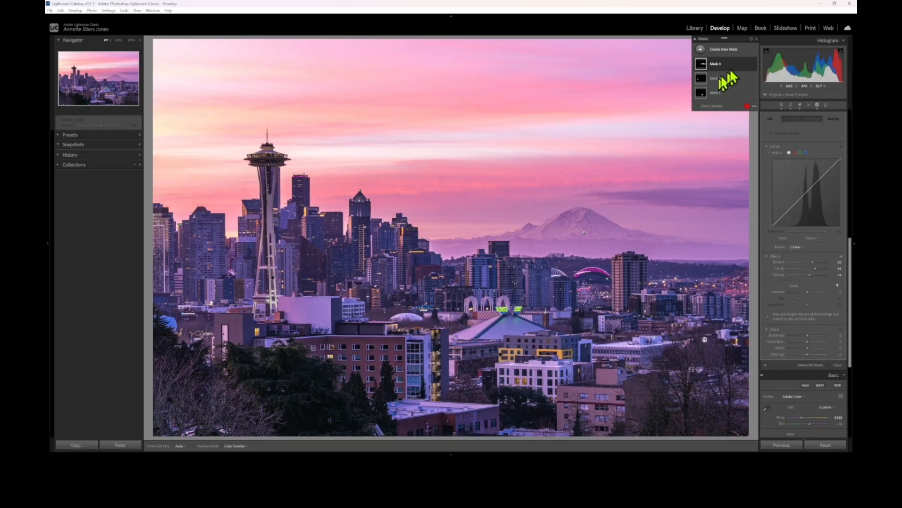
Delete the Mountains-based Mask 3.
{"action": "left_click", "coordinate": [748, 64]}
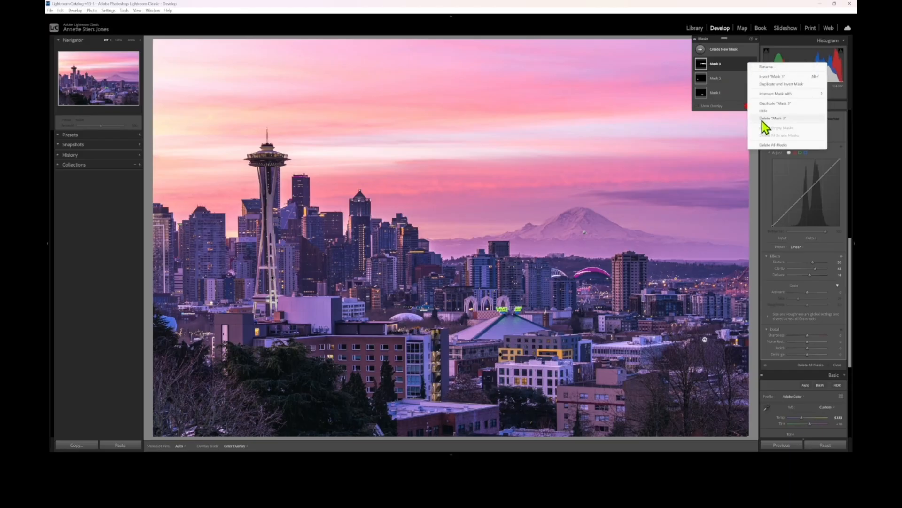
{"action": "left_click", "coordinate": [727, 62]}
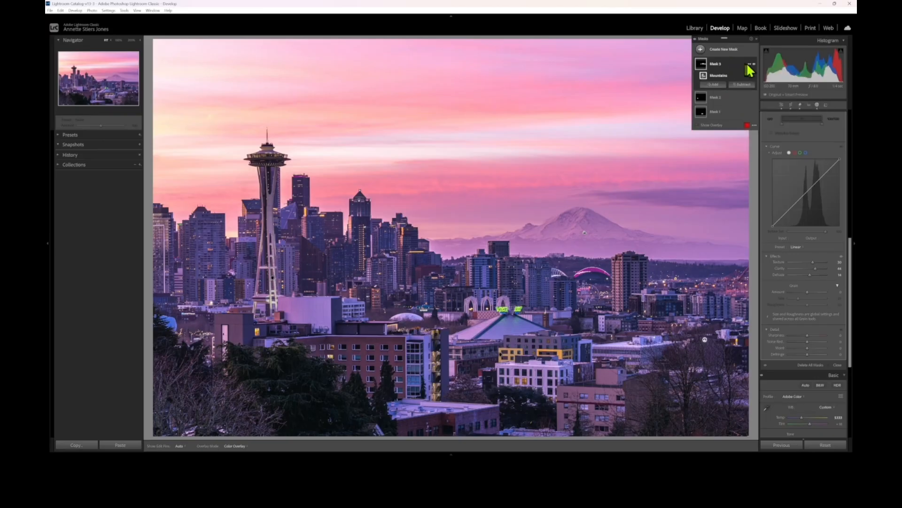
{"action": "left_click", "coordinate": [748, 64]}
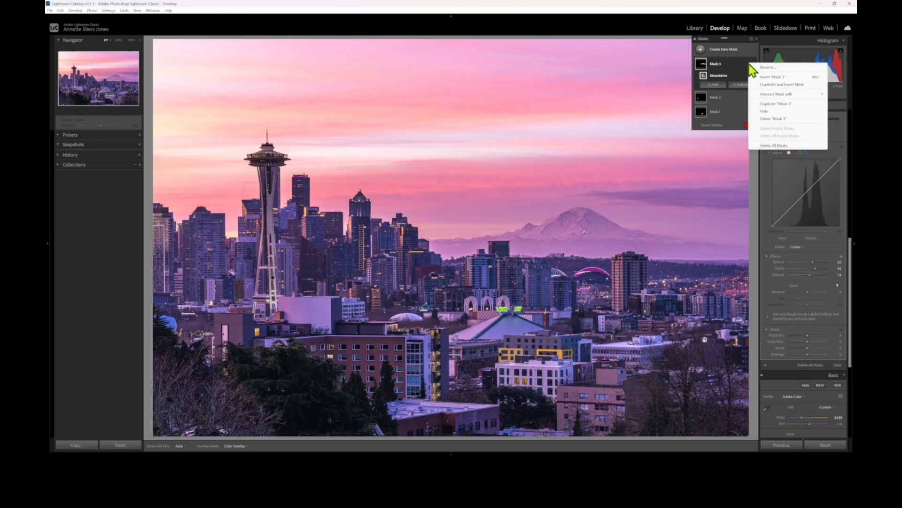
{"action": "left_click", "coordinate": [769, 120]}
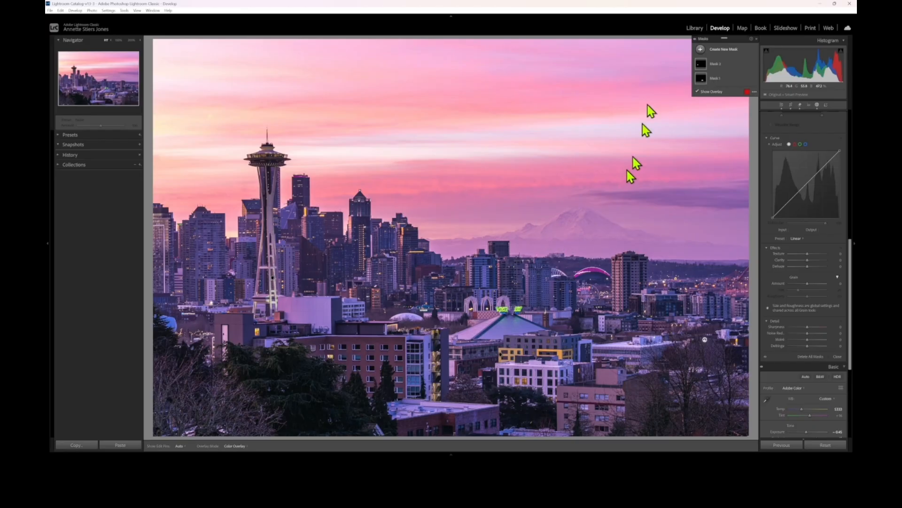
Add a wide radial gradient mask over Mount Rainier, centre it slightly lower on the mountain and soften its feather.
{"action": "left_click", "coordinate": [701, 49]}
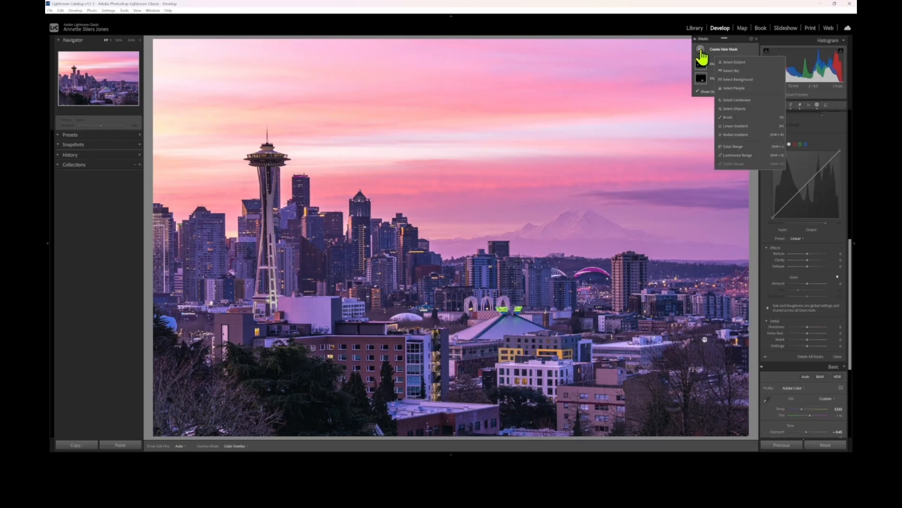
{"action": "left_click", "coordinate": [726, 135]}
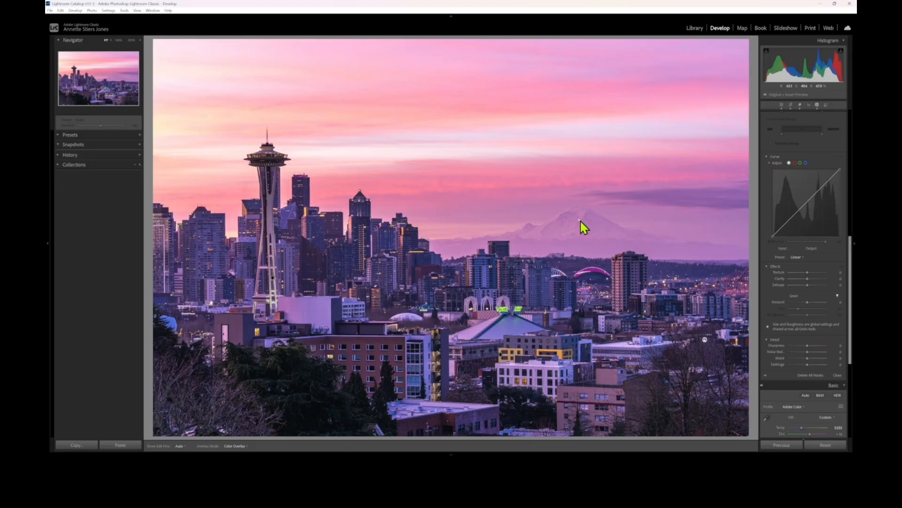
{"action": "left_click_drag", "start_coordinate": [581, 220], "coordinate": [674, 250]}
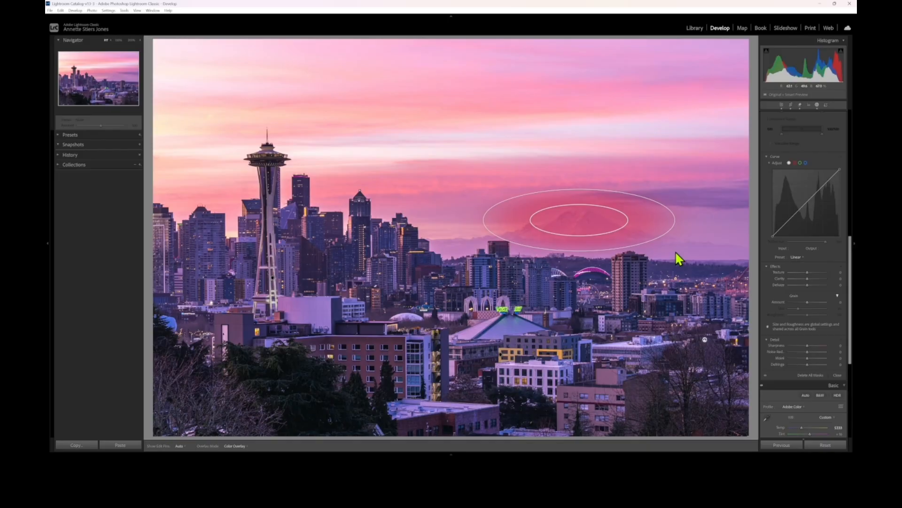
{"action": "left_click_drag", "start_coordinate": [675, 250], "coordinate": [675, 250]}
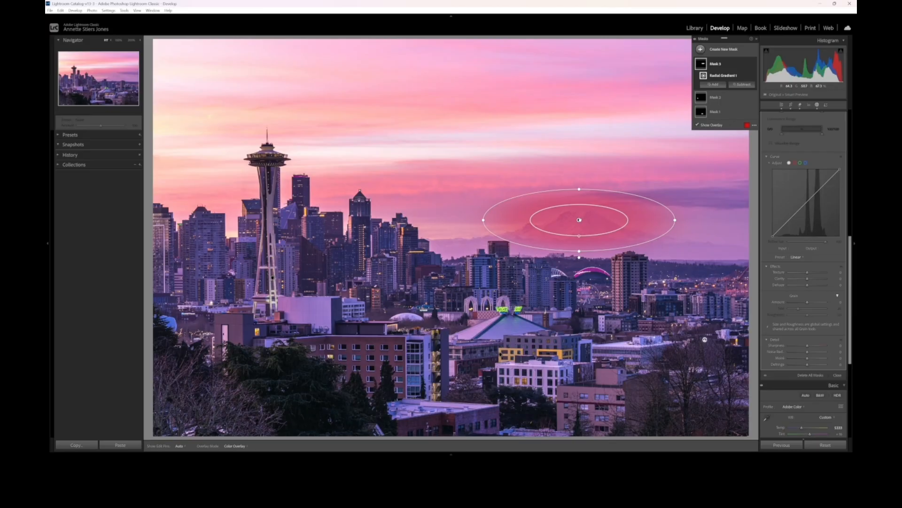
{"action": "left_click_drag", "start_coordinate": [580, 220], "coordinate": [586, 225]}
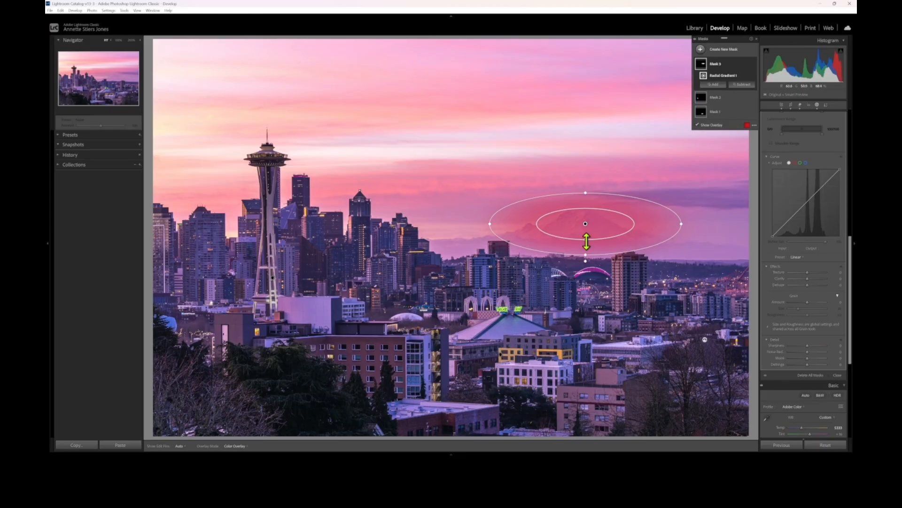
{"action": "mouse_move", "coordinate": [586, 242]}
{"action": "left_mouse_down"}
{"action": "mouse_move", "coordinate": [585, 230]}
{"action": "mouse_move", "coordinate": [601, 258]}
{"action": "mouse_move", "coordinate": [594, 237]}
{"action": "left_mouse_up"}
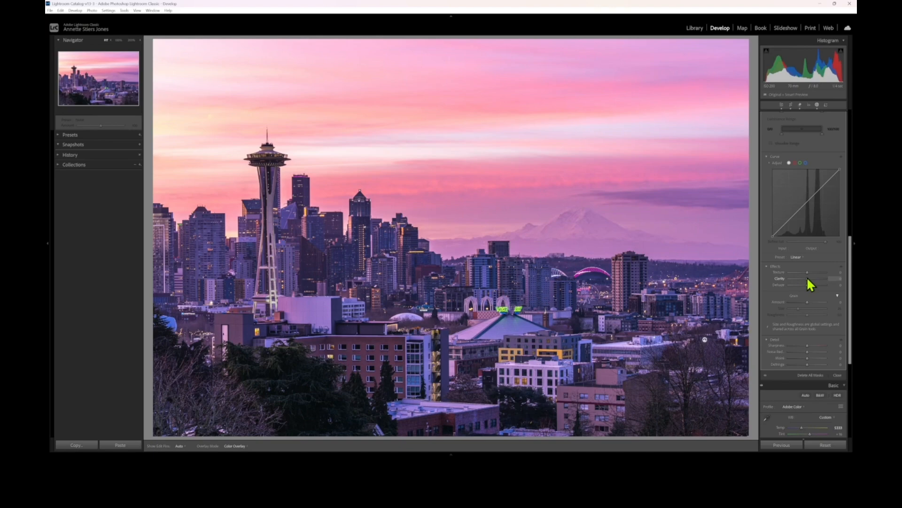
Raise the radial mask's Clarity, Texture and Dehaze, and compare Mount Rainier with the mask hidden and shown.
{"action": "left_click_drag", "start_coordinate": [814, 279], "coordinate": [810, 271]}
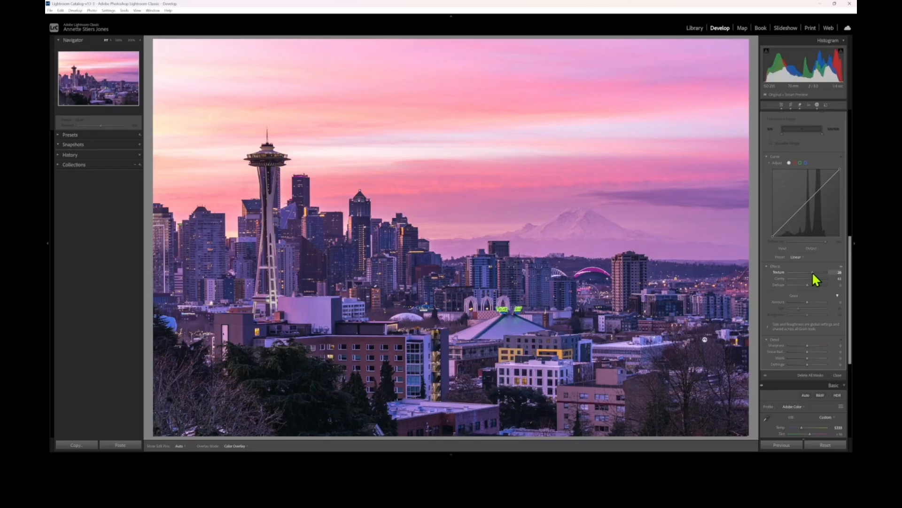
{"action": "left_click_drag", "start_coordinate": [809, 283], "coordinate": [808, 283]}
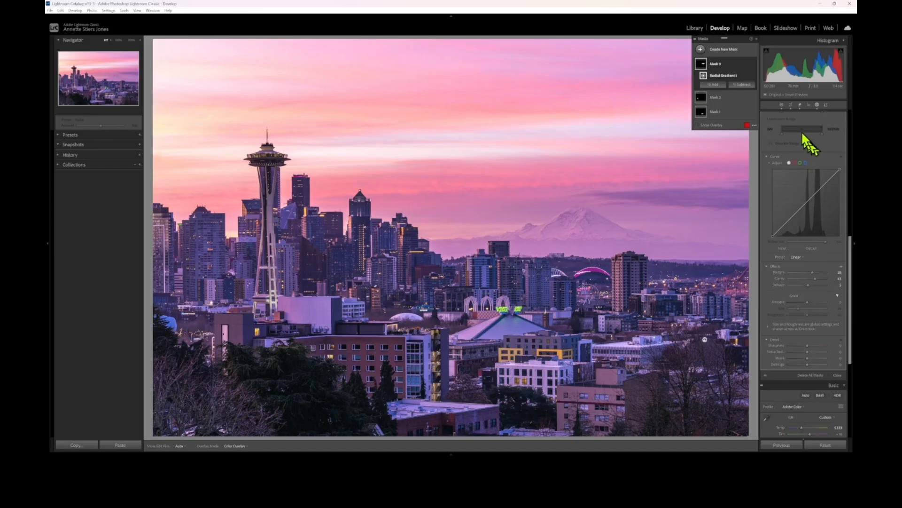
{"action": "mouse_move", "coordinate": [749, 64]}
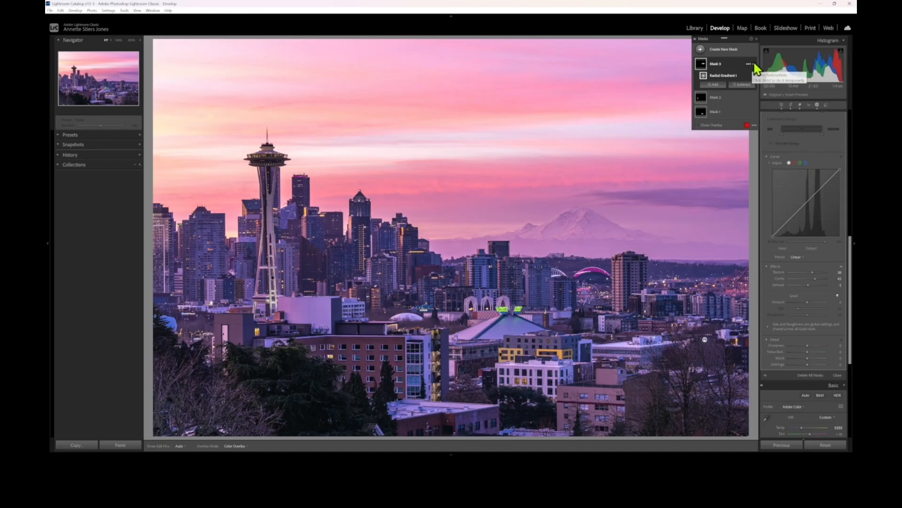
{"action": "left_click", "coordinate": [755, 64]}
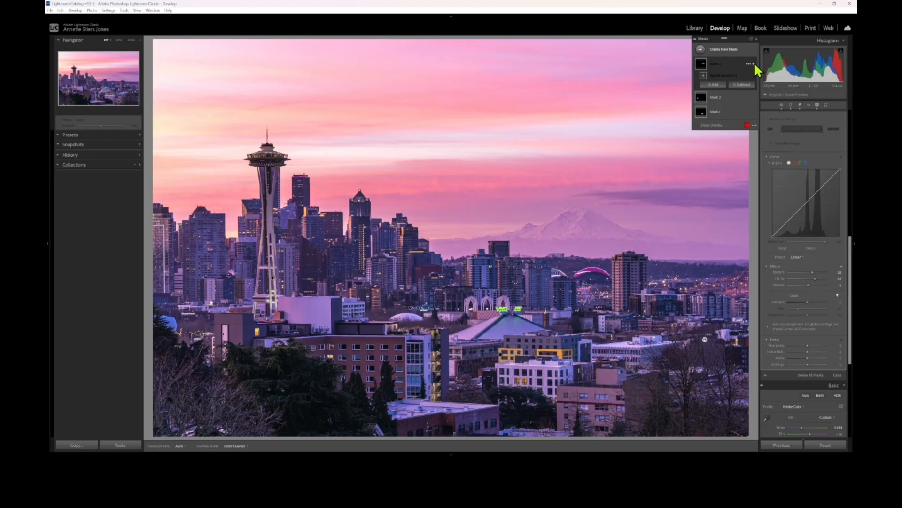
{"action": "left_click", "coordinate": [755, 64]}
Collapse the mask list and draw a diagonal linear gradient mask across the upper-left corner of the sky.
{"action": "left_click", "coordinate": [756, 39]}
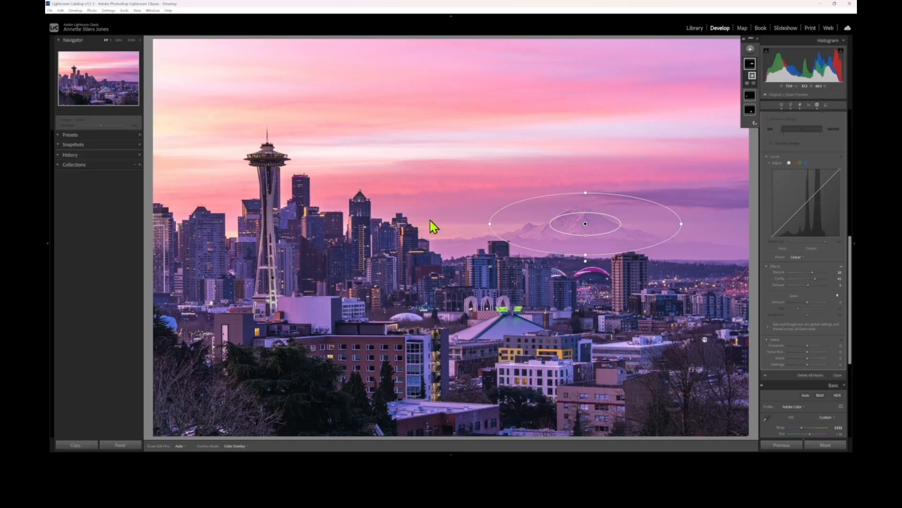
{"action": "left_click", "coordinate": [750, 50]}
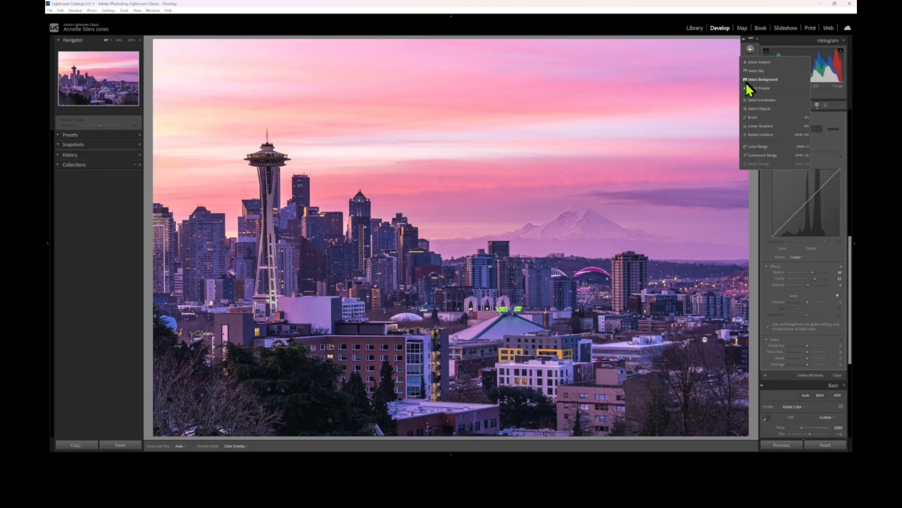
{"action": "left_click", "coordinate": [752, 126]}
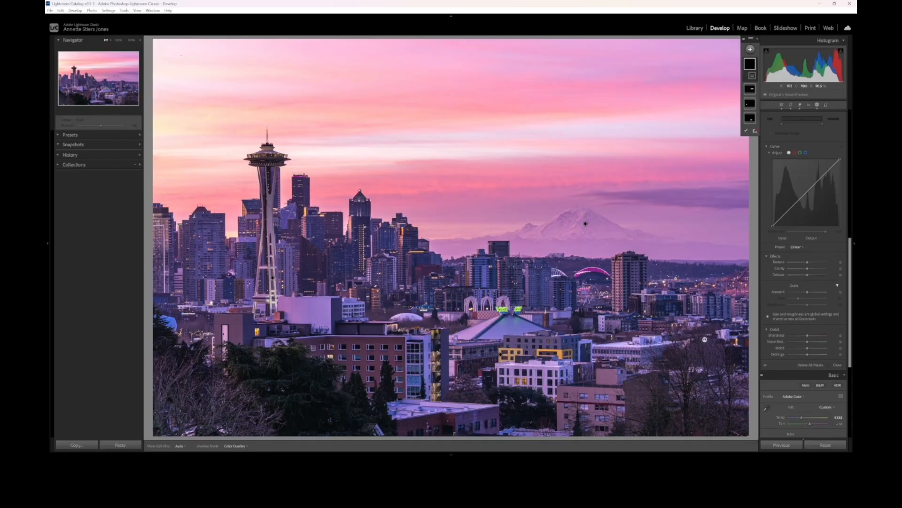
{"action": "left_click_drag", "start_coordinate": [181, 58], "coordinate": [202, 131]}
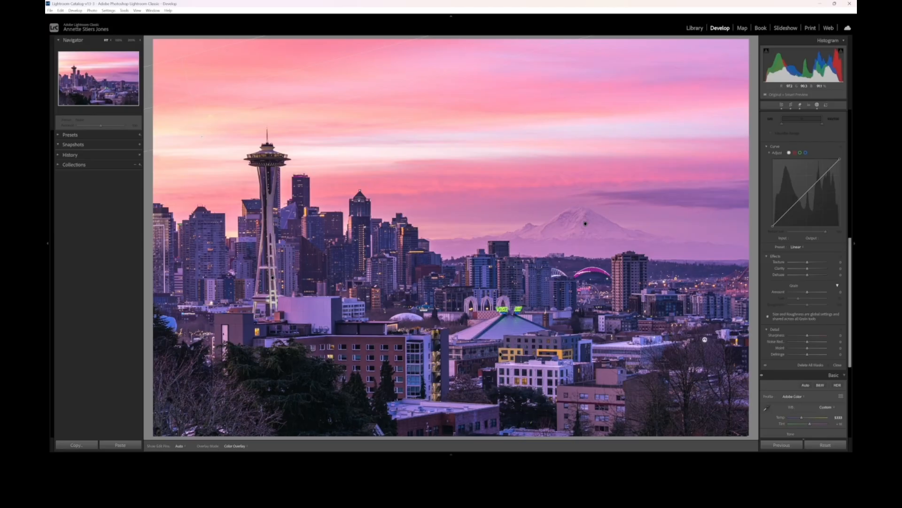
{"action": "left_click_drag", "start_coordinate": [202, 131], "coordinate": [203, 138]}
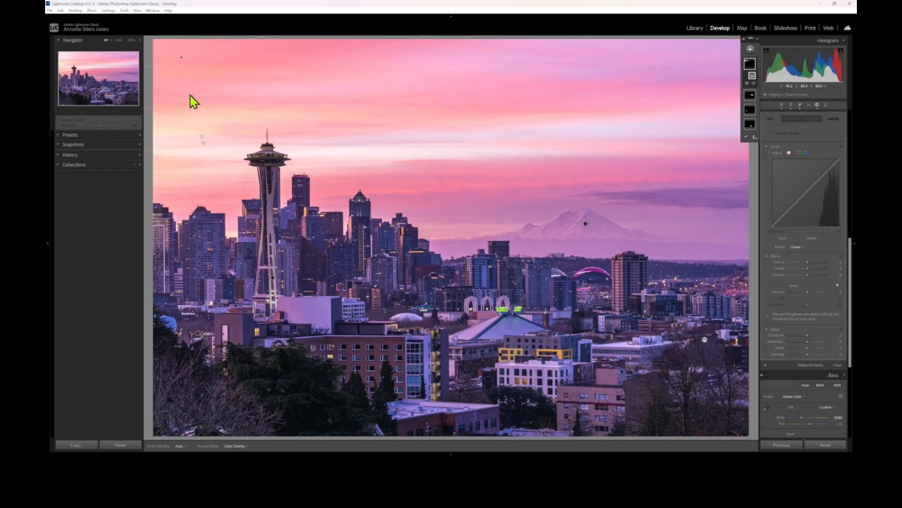
Shift the linear gradient slightly toward the photo's corner and fine-tune its angle and spread.
{"action": "mouse_move", "coordinate": [191, 97]}
{"action": "left_mouse_down"}
{"action": "mouse_move", "coordinate": [197, 90]}
{"action": "mouse_move", "coordinate": [200, 107]}
{"action": "left_mouse_up"}
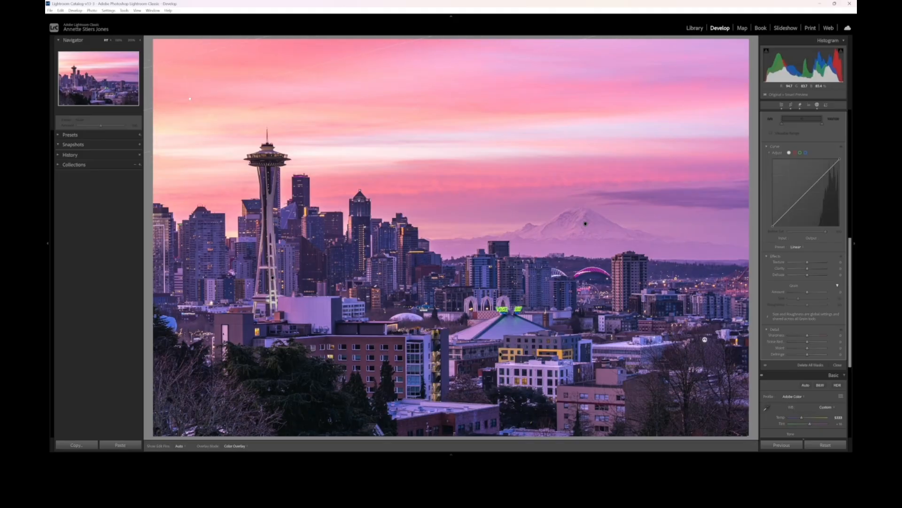
{"action": "left_click_drag", "start_coordinate": [193, 104], "coordinate": [188, 90]}
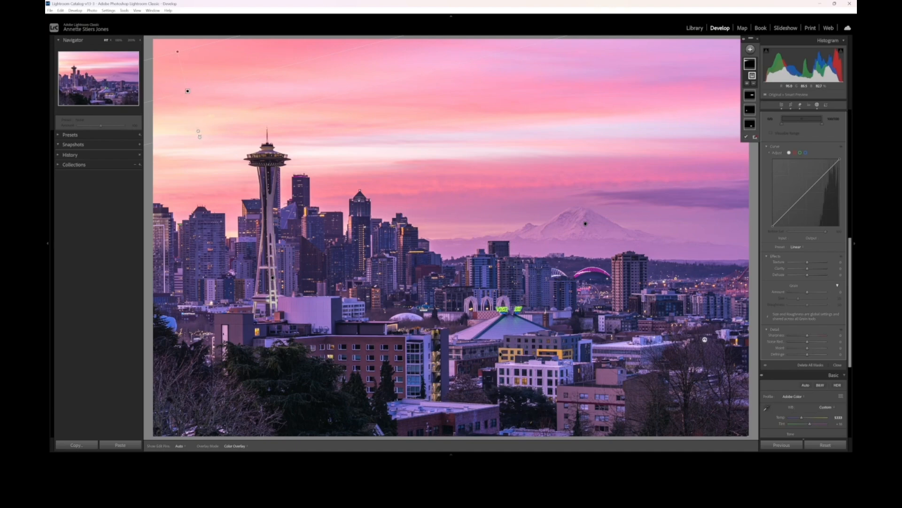
{"action": "left_click_drag", "start_coordinate": [200, 136], "coordinate": [201, 147]}
{"action": "left_click_drag", "start_coordinate": [201, 137], "coordinate": [203, 142]}
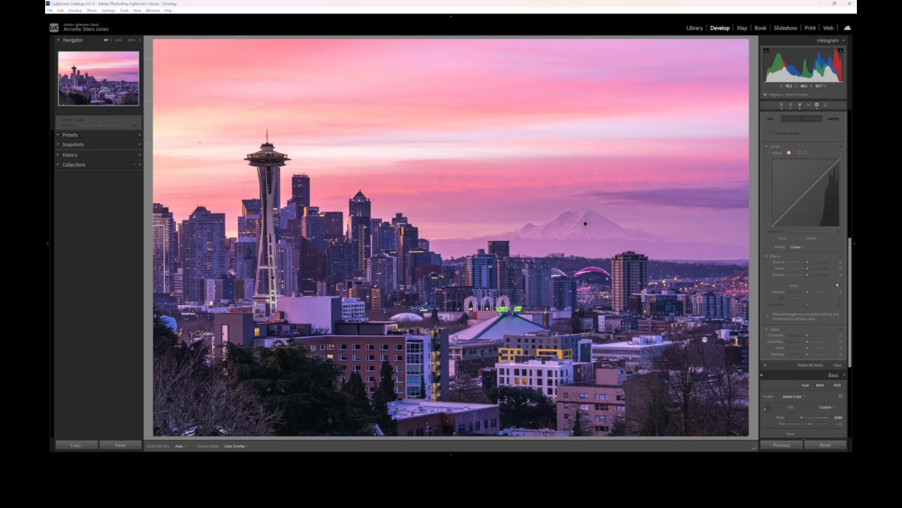
{"action": "left_click_drag", "start_coordinate": [199, 142], "coordinate": [201, 147]}
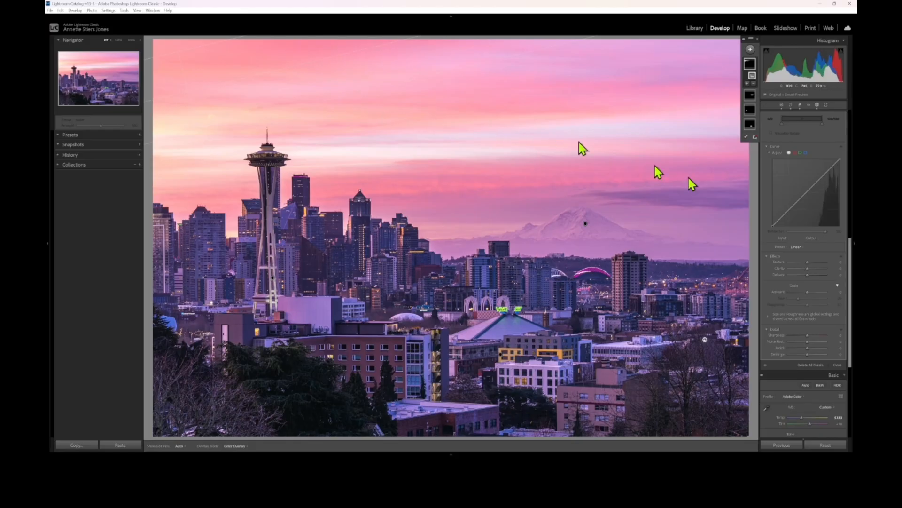
Lower the linear gradient mask's Exposure to darken the bright upper-left corner of the sky.
{"action": "left_click_drag", "start_coordinate": [853, 259], "coordinate": [847, 108]}
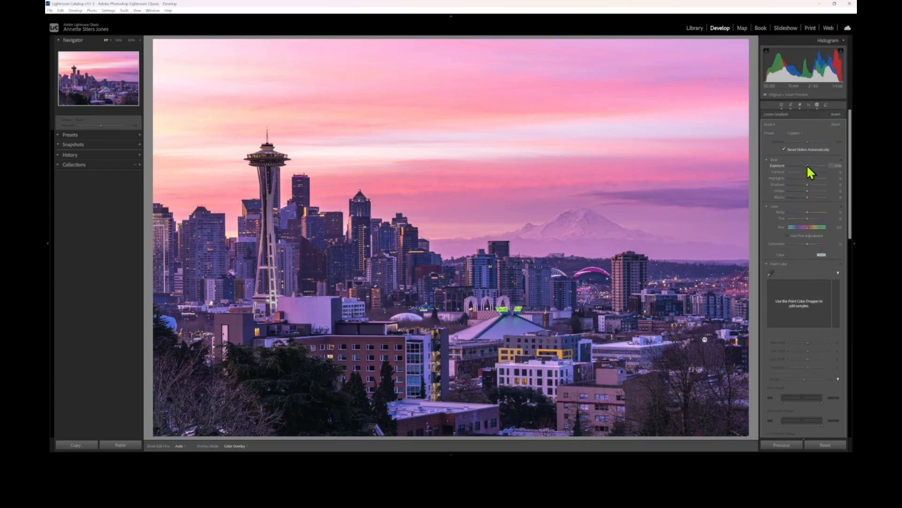
{"action": "left_click_drag", "start_coordinate": [808, 166], "coordinate": [802, 165]}
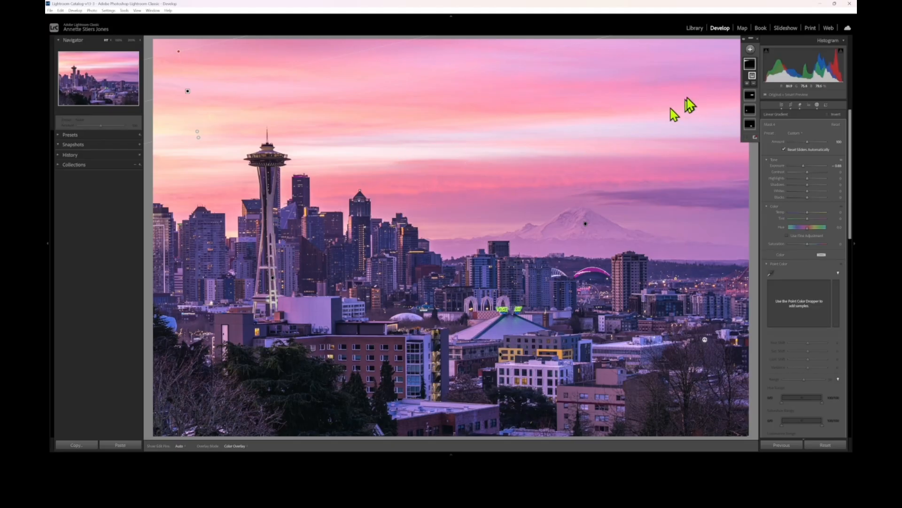
Draw a wide, flat radial gradient mask over the bright streak at the sky's right edge and tilt it to follow the clouds.
{"action": "left_click", "coordinate": [750, 50]}
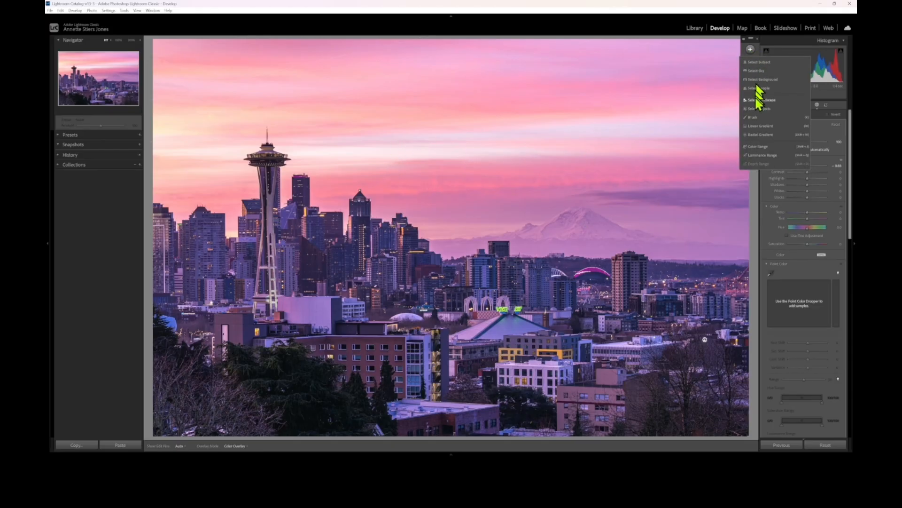
{"action": "left_click", "coordinate": [751, 134]}
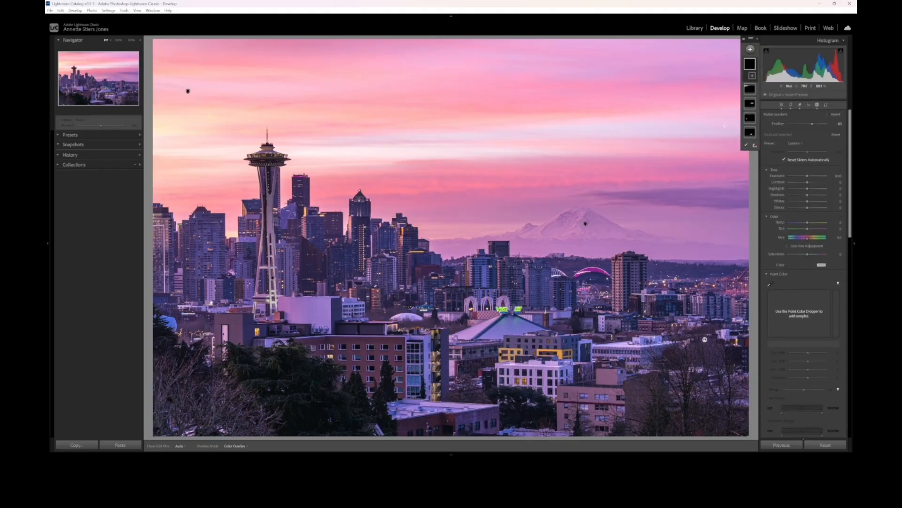
{"action": "left_click_drag", "start_coordinate": [750, 126], "coordinate": [287, 165]}
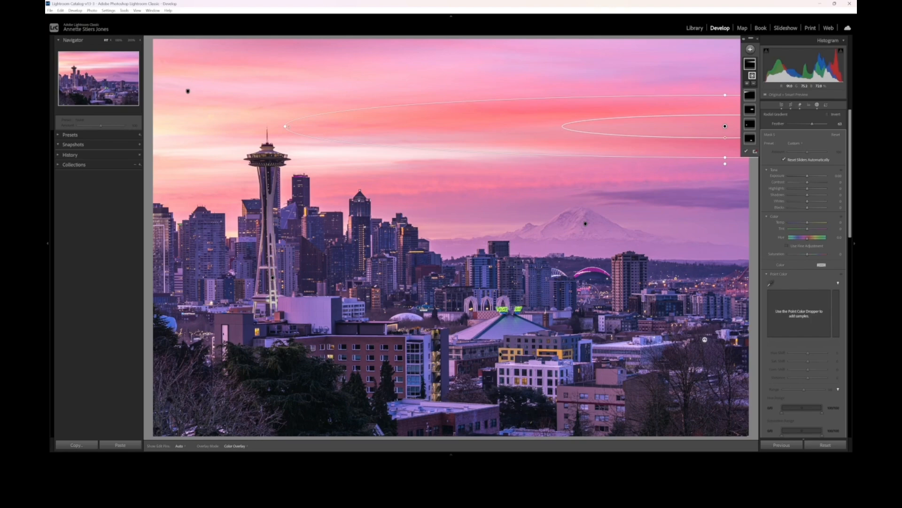
{"action": "left_click_drag", "start_coordinate": [287, 126], "coordinate": [295, 150]}
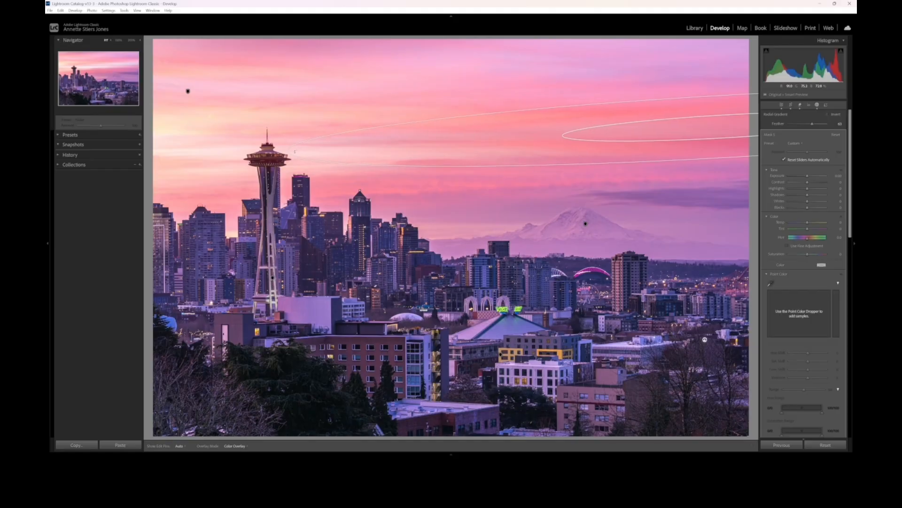
{"action": "left_click_drag", "start_coordinate": [294, 150], "coordinate": [295, 154]}
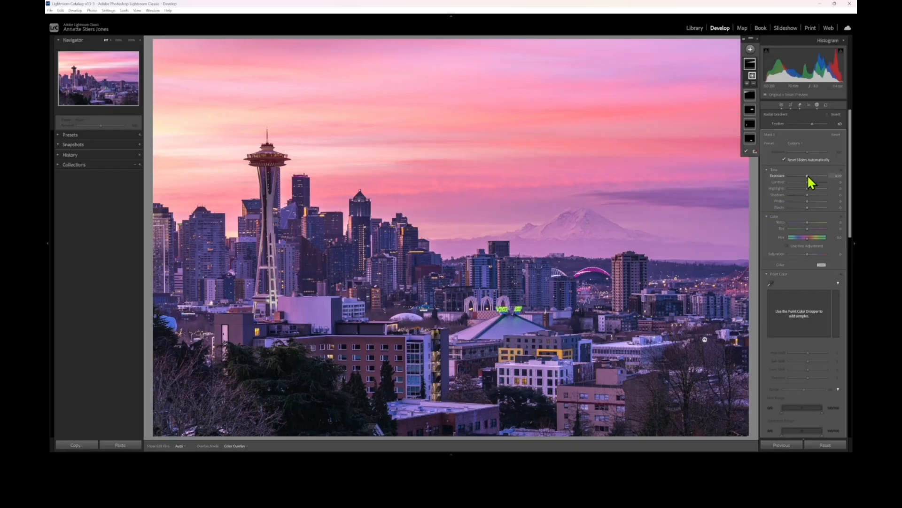
Darken the bright streak by lowering the radial mask's Exposure to about -0.42 and Highlights to about -64.
{"action": "left_click_drag", "start_coordinate": [806, 176], "coordinate": [806, 175]}
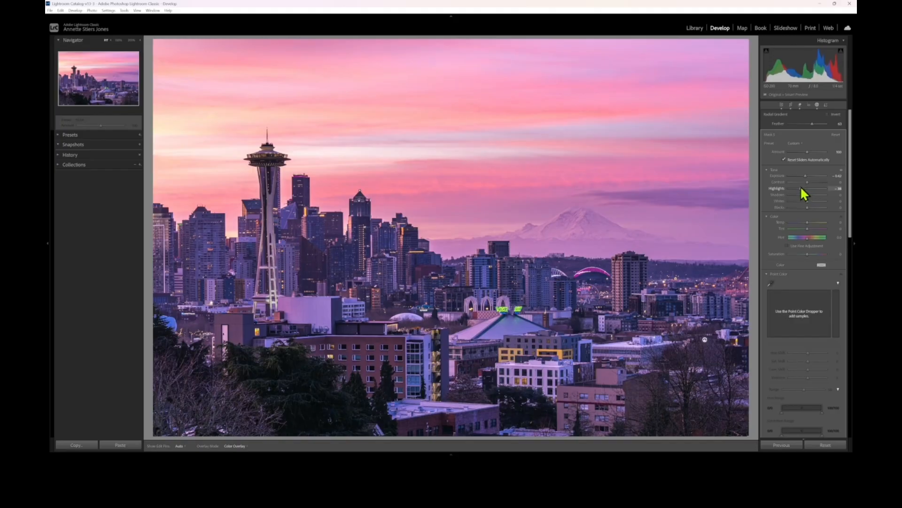
{"action": "left_click_drag", "start_coordinate": [795, 187], "coordinate": [790, 186]}
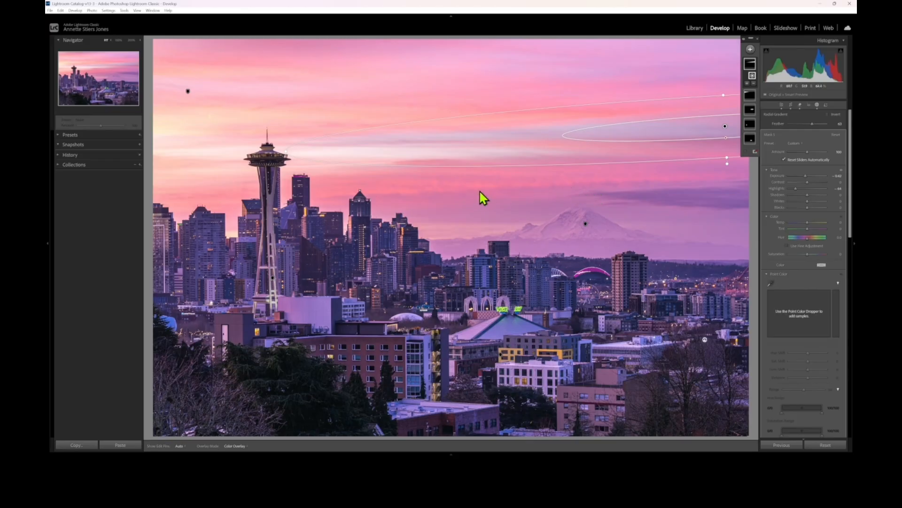
Draw another radial gradient mask over the dark purple cloud right of Mount Rainier's peak and nudge it slightly upward.
{"action": "left_click", "coordinate": [752, 49]}
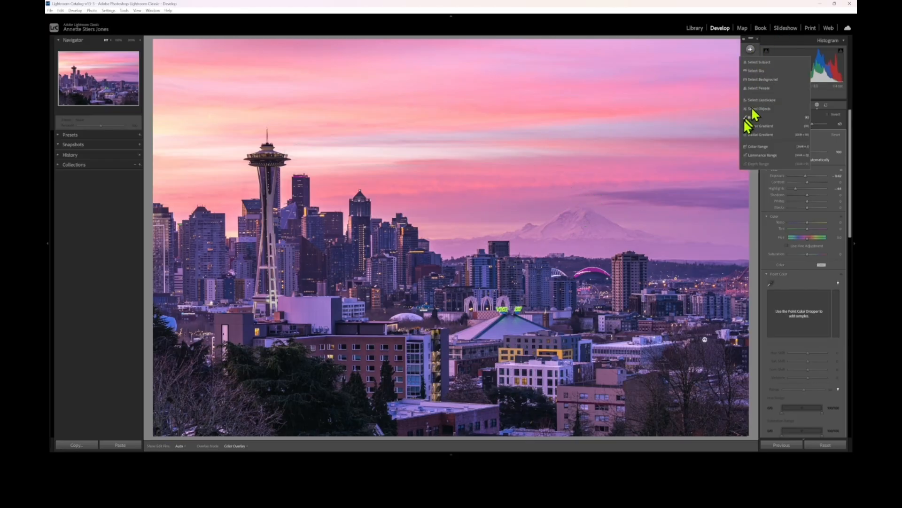
{"action": "left_click", "coordinate": [747, 135]}
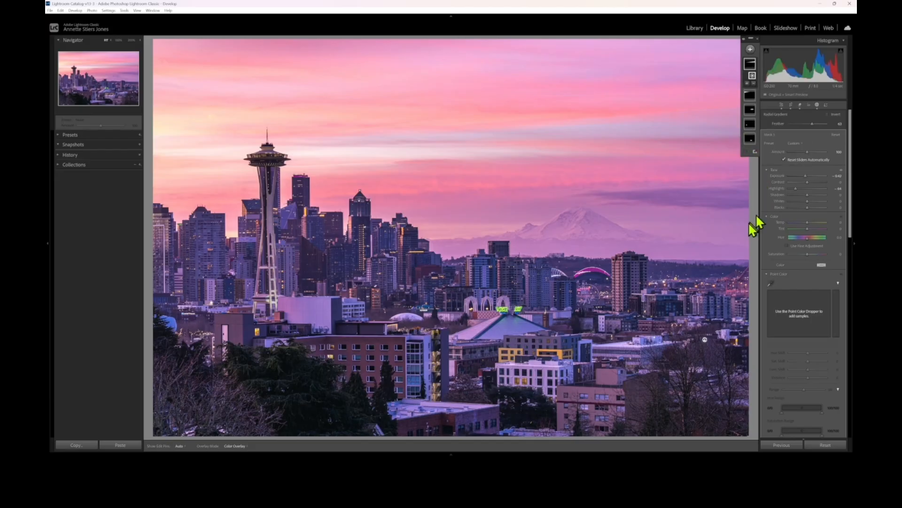
{"action": "left_click", "coordinate": [746, 196]}
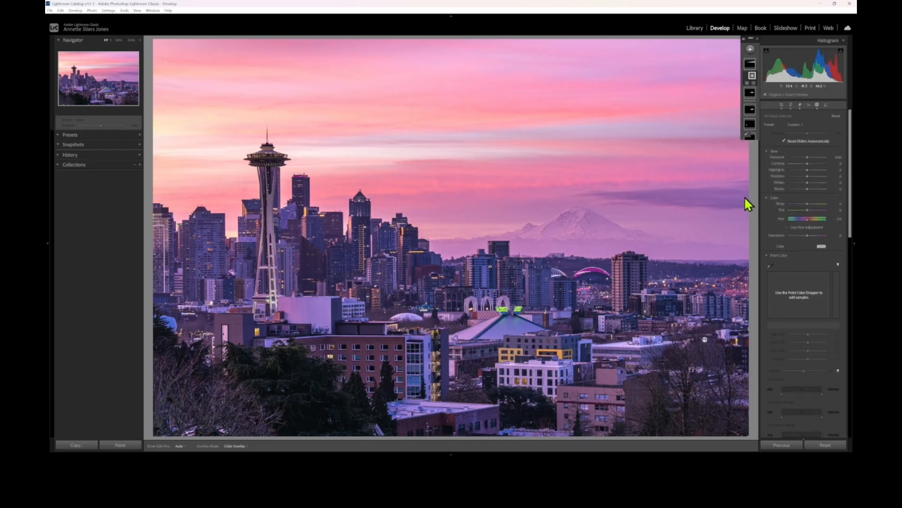
{"action": "left_click_drag", "start_coordinate": [746, 199], "coordinate": [573, 173]}
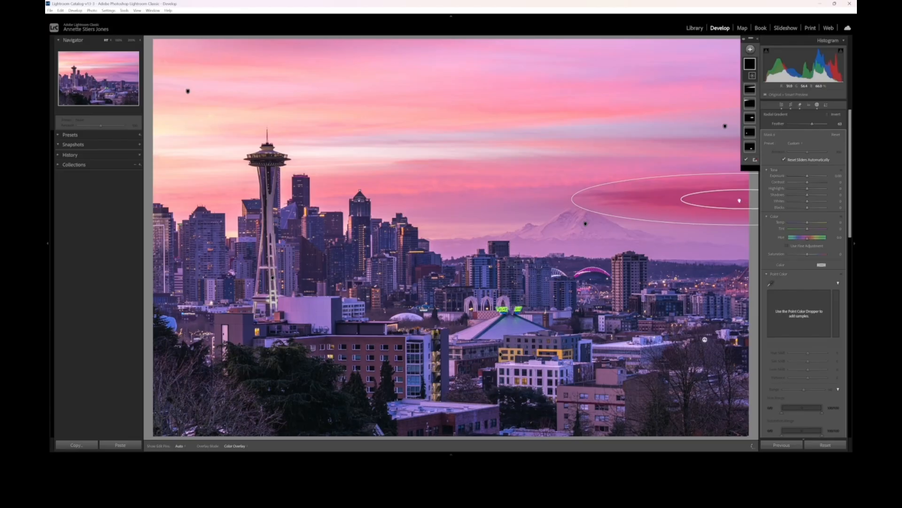
{"action": "left_click_drag", "start_coordinate": [744, 199], "coordinate": [741, 196]}
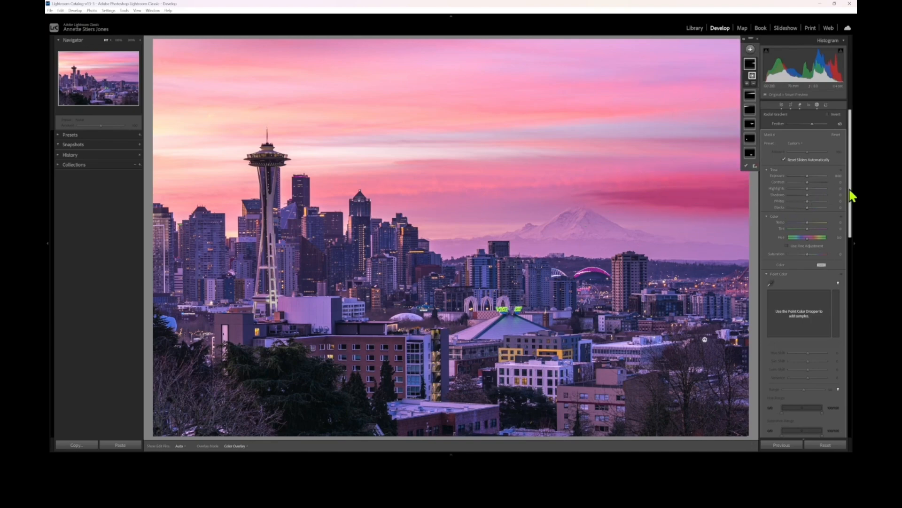
Lower the dark cloud mask's Dehaze, and warm its color by raising Temp, Tint and Saturation.
{"action": "left_click_drag", "start_coordinate": [853, 196], "coordinate": [846, 324]}
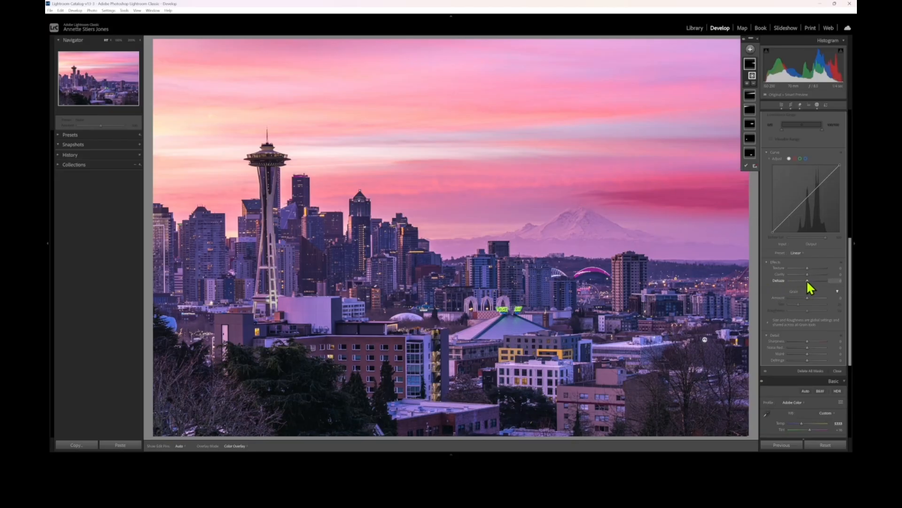
{"action": "left_click_drag", "start_coordinate": [807, 280], "coordinate": [799, 279]}
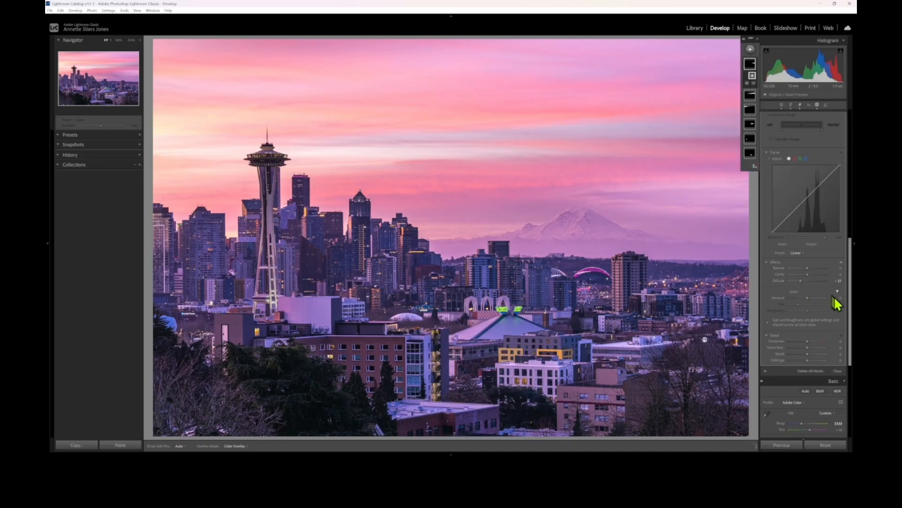
{"action": "left_click_drag", "start_coordinate": [853, 311], "coordinate": [842, 181]}
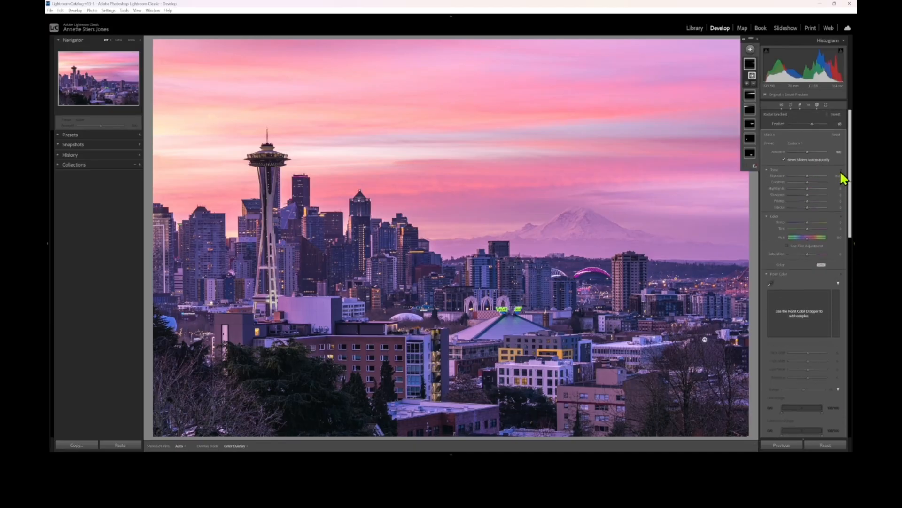
{"action": "left_click_drag", "start_coordinate": [807, 221], "coordinate": [814, 218]}
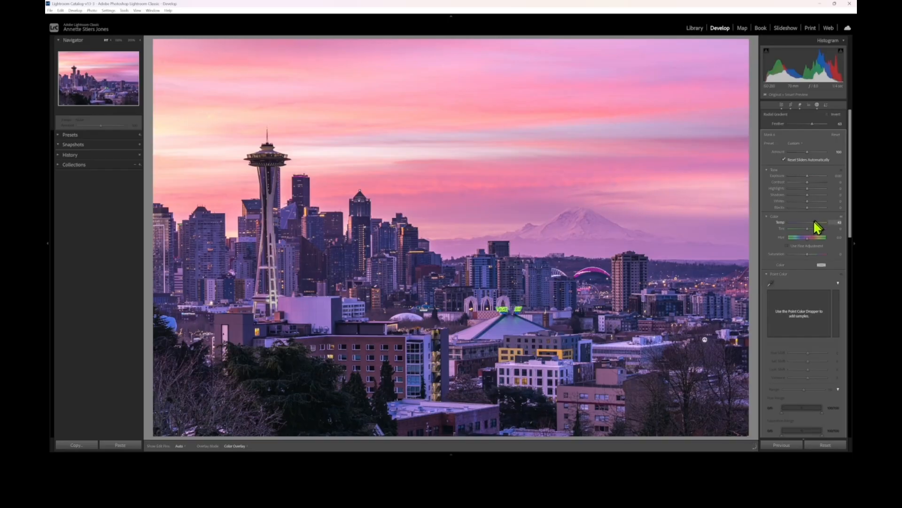
{"action": "left_click_drag", "start_coordinate": [809, 229], "coordinate": [811, 230]}
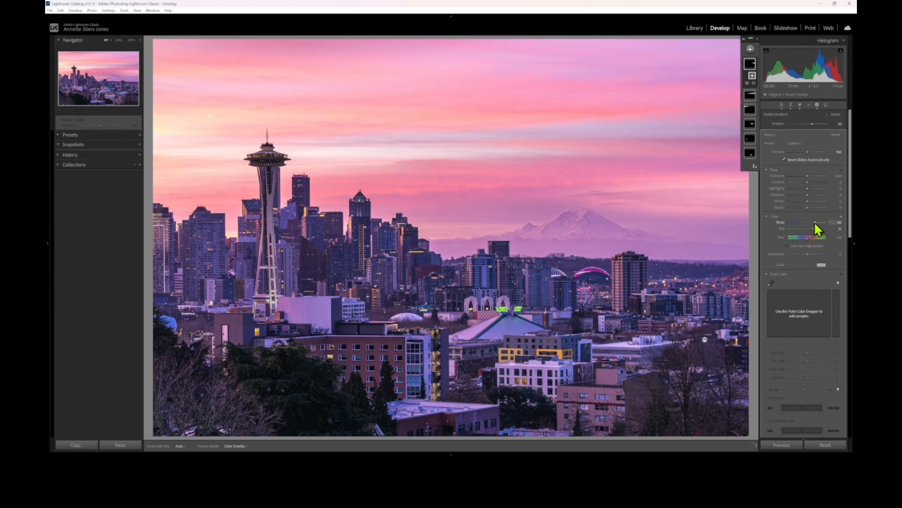
{"action": "left_click_drag", "start_coordinate": [814, 222], "coordinate": [815, 223]}
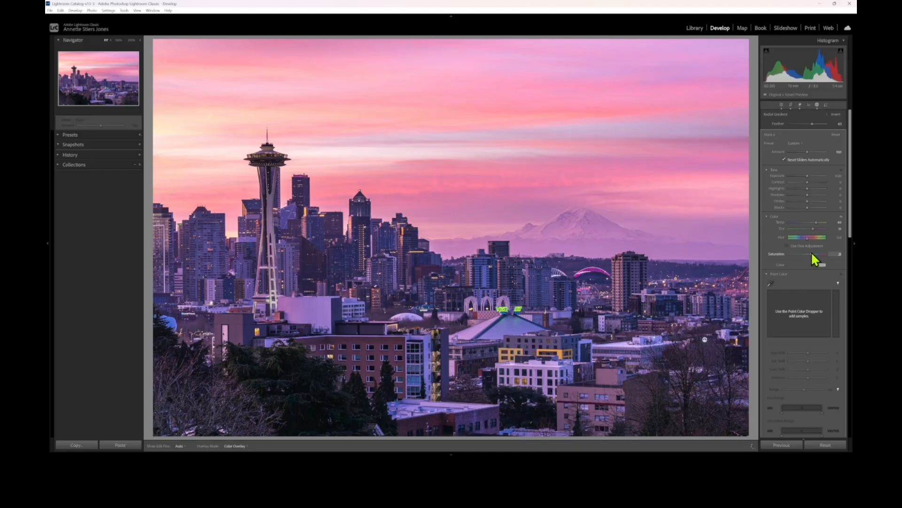
{"action": "left_click_drag", "start_coordinate": [812, 253], "coordinate": [811, 253]}
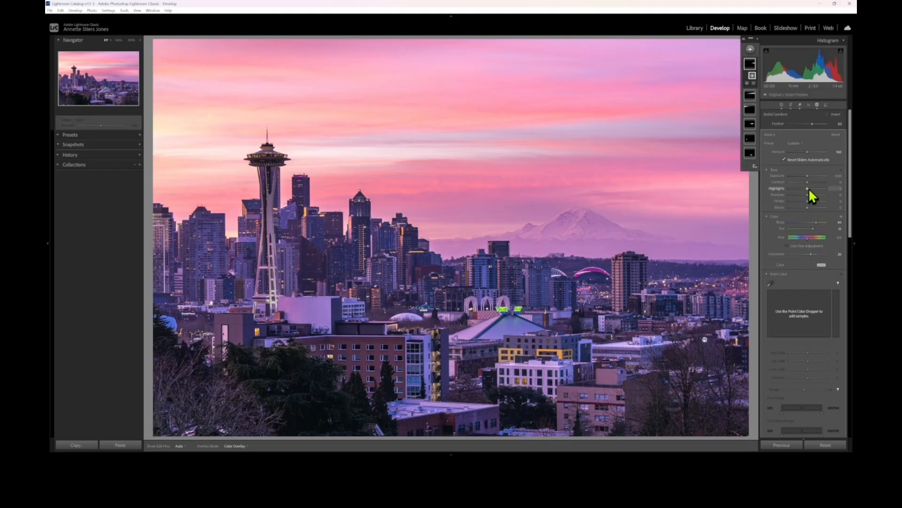
Set the dark cloud mask's Highlights to -100, reduce its Amount to about 66, and shift it inward with a softer feather.
{"action": "left_click_drag", "start_coordinate": [805, 186], "coordinate": [784, 189]}
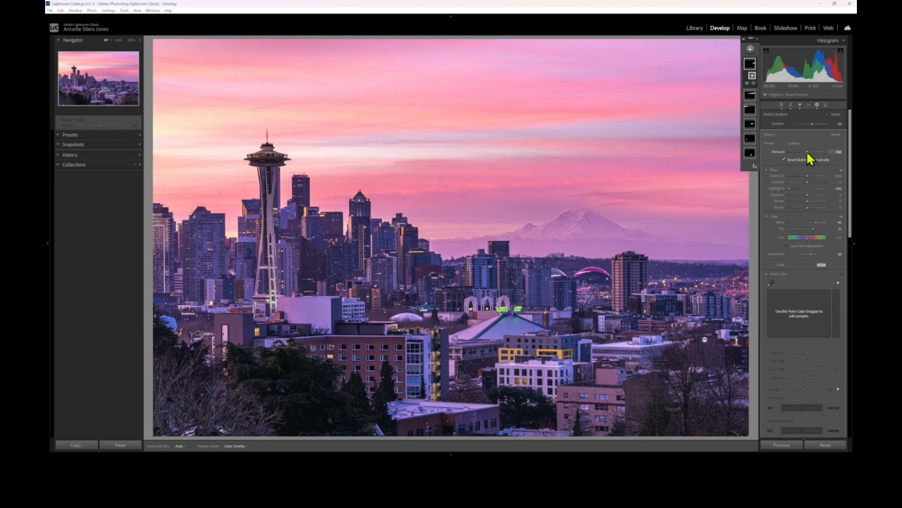
{"action": "mouse_move", "coordinate": [807, 152]}
{"action": "left_mouse_down"}
{"action": "mouse_move", "coordinate": [787, 153]}
{"action": "mouse_move", "coordinate": [799, 155]}
{"action": "left_mouse_up"}
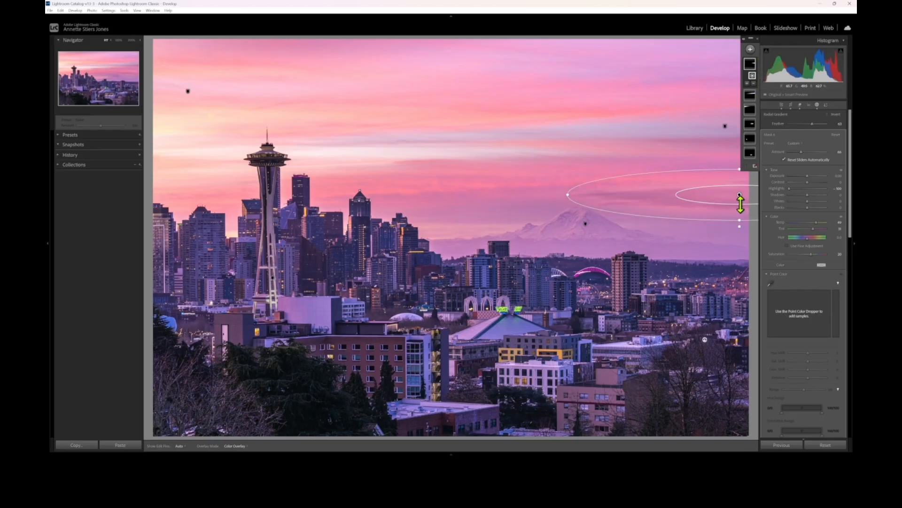
{"action": "left_click_drag", "start_coordinate": [739, 204], "coordinate": [719, 194]}
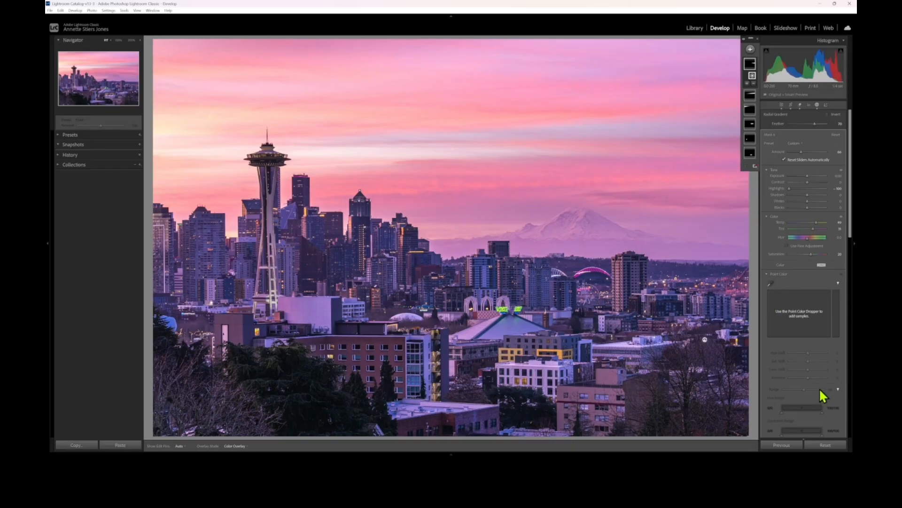
Draw a large radial gradient mask over the bright sky behind the Space Needle and shift it slightly to the right.
{"action": "left_click", "coordinate": [751, 51]}
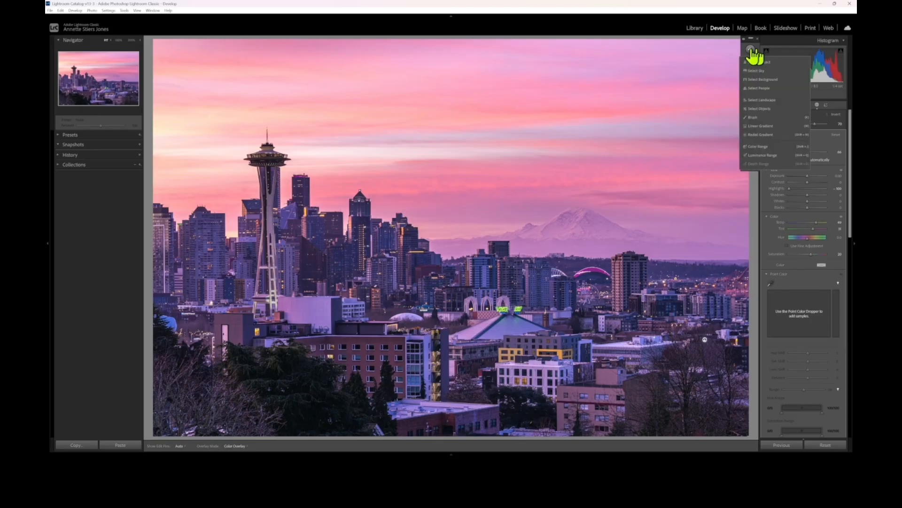
{"action": "left_click", "coordinate": [749, 138]}
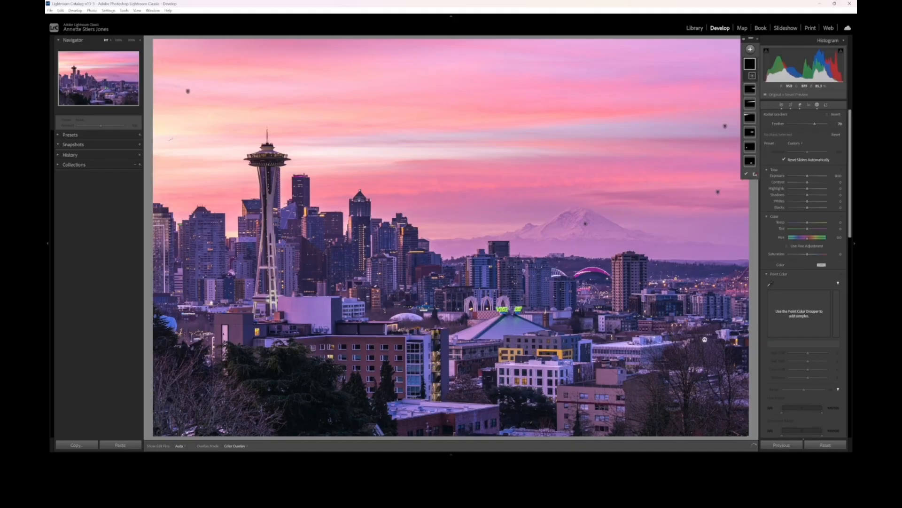
{"action": "left_click_drag", "start_coordinate": [162, 142], "coordinate": [450, 210]}
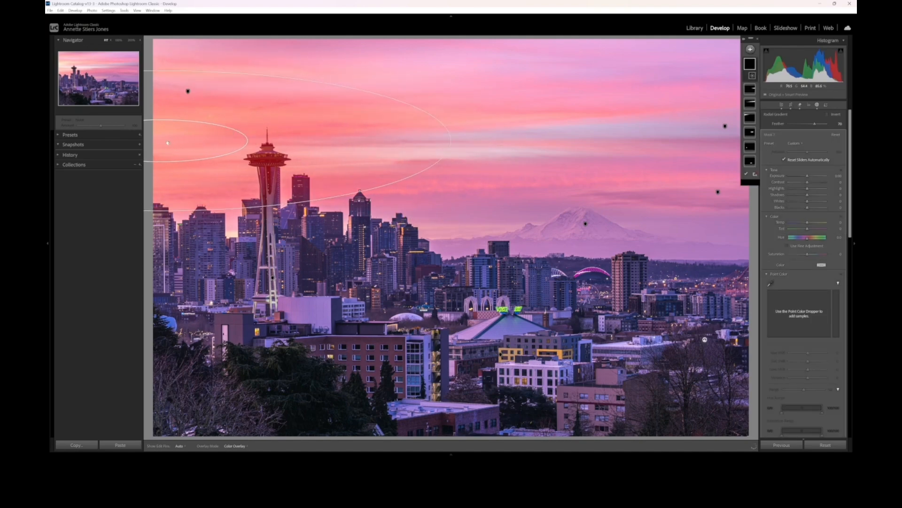
{"action": "left_click_drag", "start_coordinate": [169, 144], "coordinate": [192, 141]}
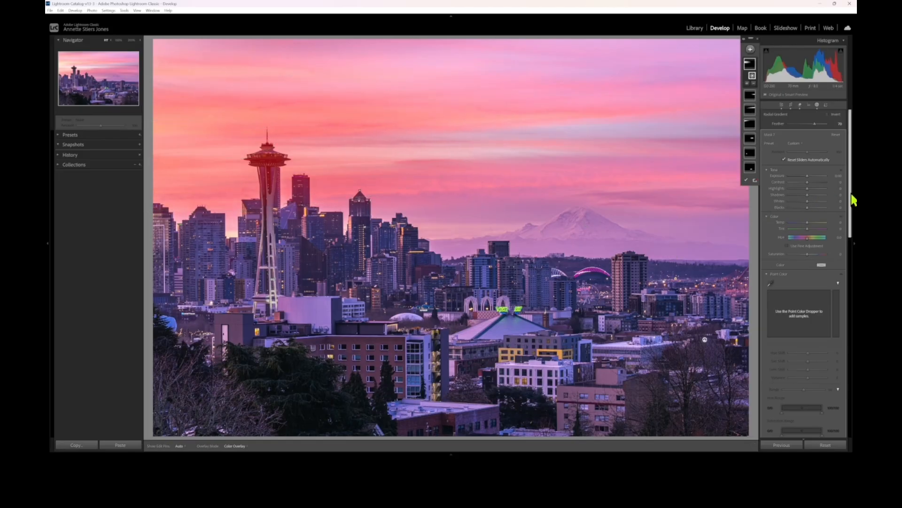
Lower the Dehaze of the radial mask around the Space Needle's sky.
{"action": "left_click_drag", "start_coordinate": [852, 196], "coordinate": [856, 322]}
{"action": "left_click_drag", "start_coordinate": [807, 293], "coordinate": [803, 293]}
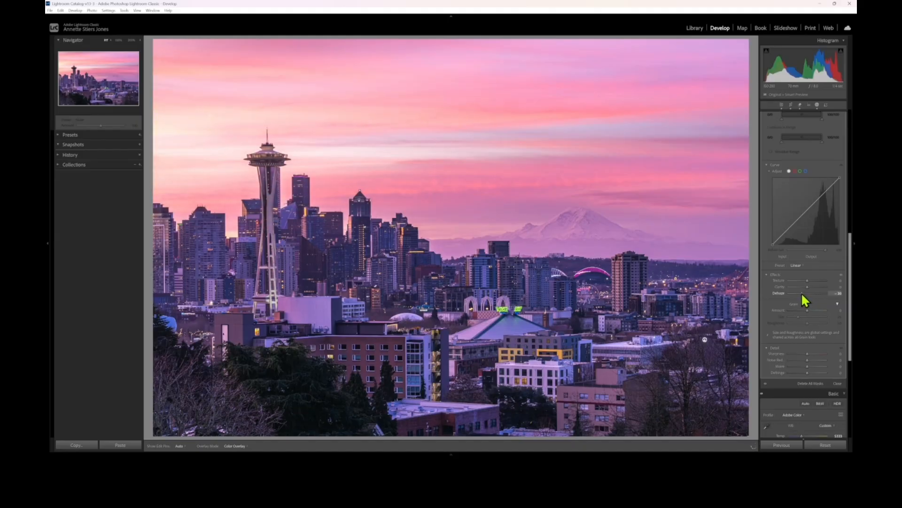
{"action": "left_click_drag", "start_coordinate": [802, 292], "coordinate": [801, 292]}
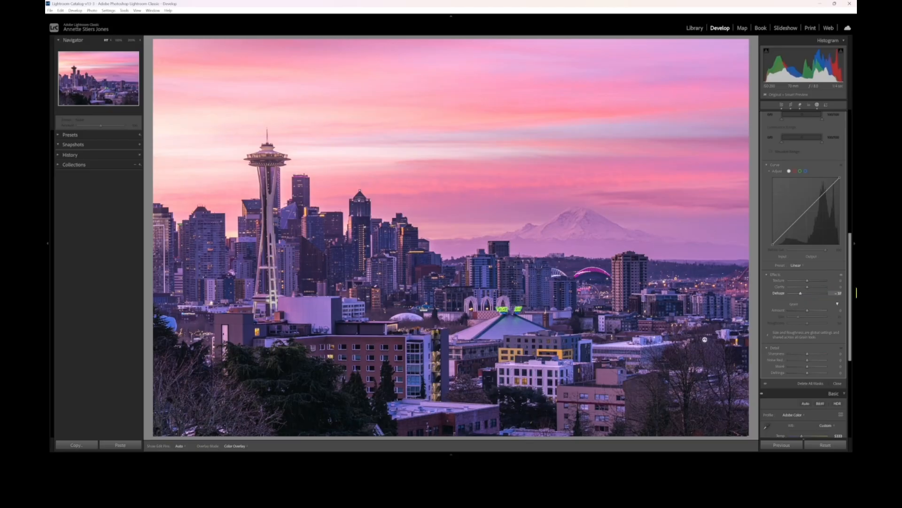
Raise the Space Needle sky mask's Temp, Tint and Saturation, set Highlights to -100 and lower Whites to about -34.
{"action": "left_click_drag", "start_coordinate": [849, 291], "coordinate": [841, 159]}
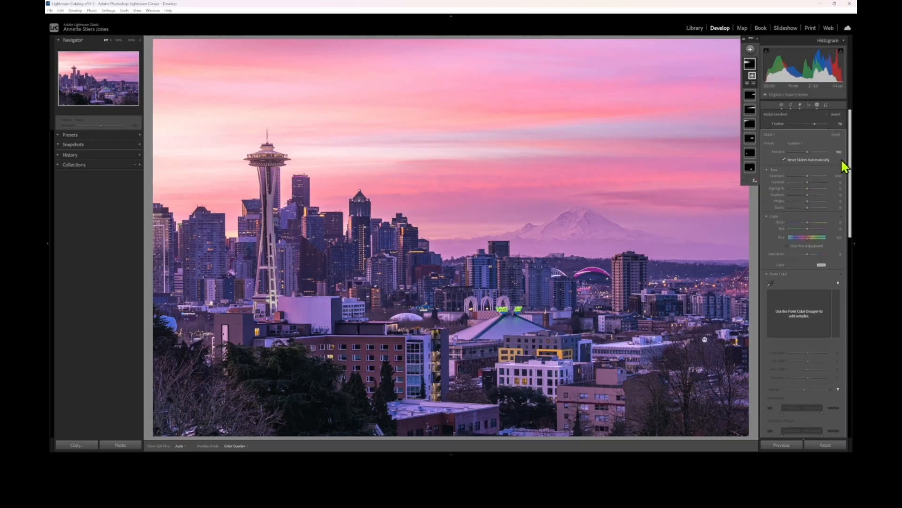
{"action": "left_click_drag", "start_coordinate": [807, 222], "coordinate": [815, 256]}
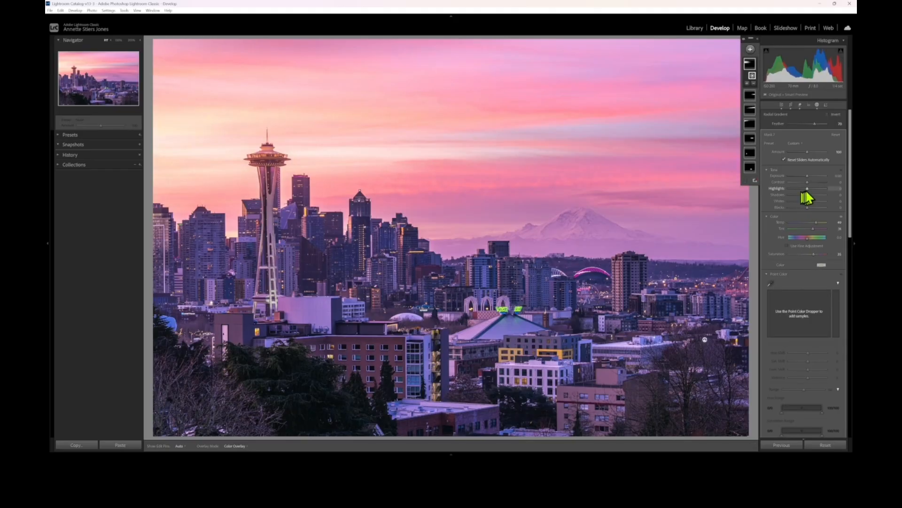
{"action": "mouse_move", "coordinate": [807, 188]}
{"action": "left_mouse_down"}
{"action": "mouse_move", "coordinate": [763, 186]}
{"action": "mouse_move", "coordinate": [800, 200]}
{"action": "left_mouse_up"}
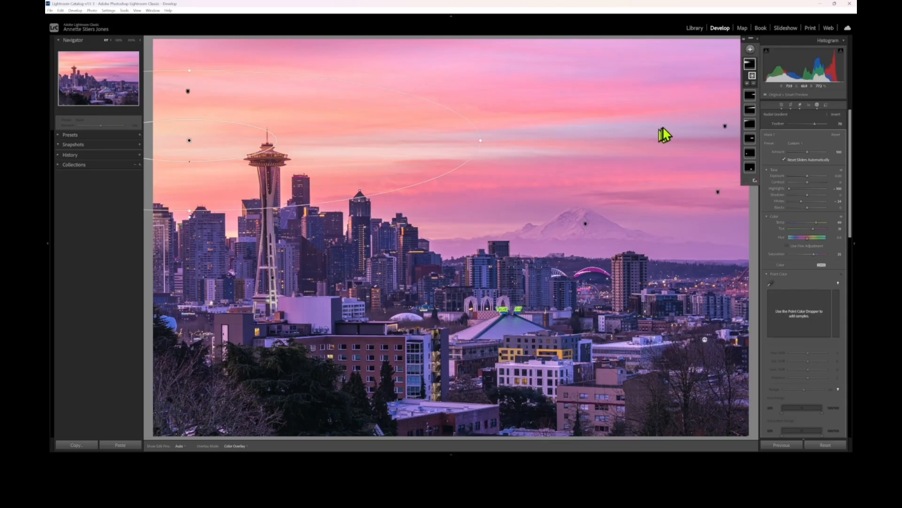
Compare the sky with Mask 7 hidden and shown, and reduce that mask's Amount to about 67.
{"action": "left_click", "coordinate": [757, 39]}
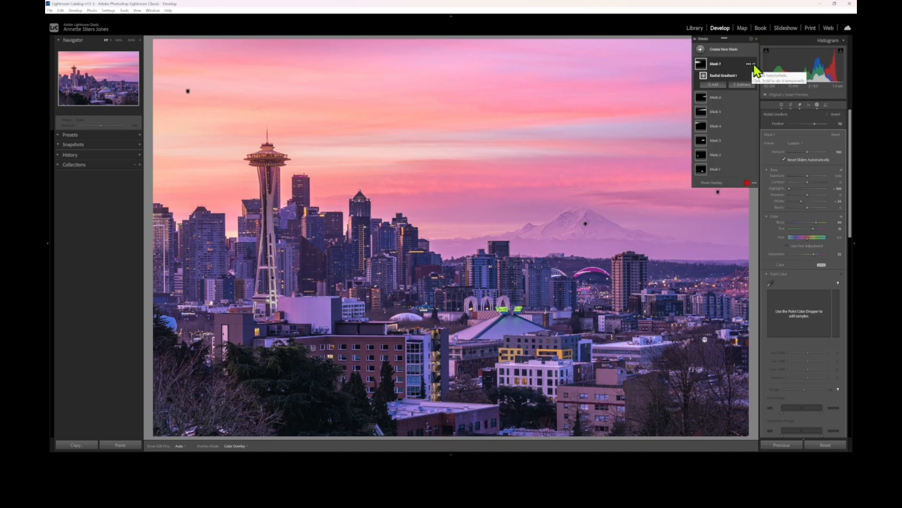
{"action": "left_click", "coordinate": [754, 65]}
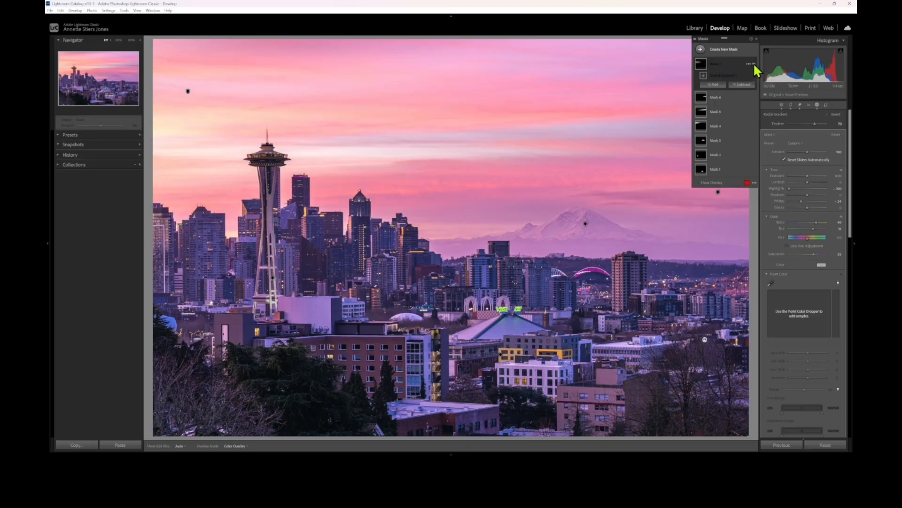
{"action": "left_click", "coordinate": [754, 63]}
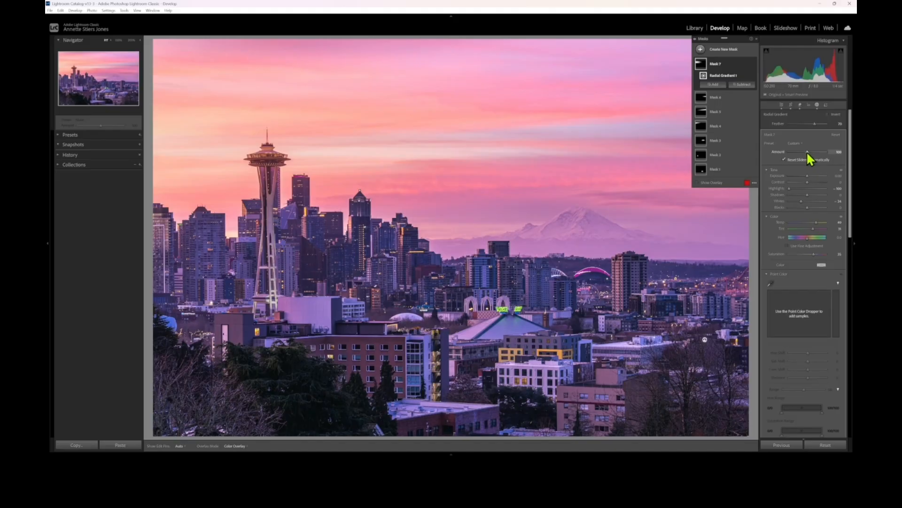
{"action": "left_click_drag", "start_coordinate": [808, 152], "coordinate": [803, 160]}
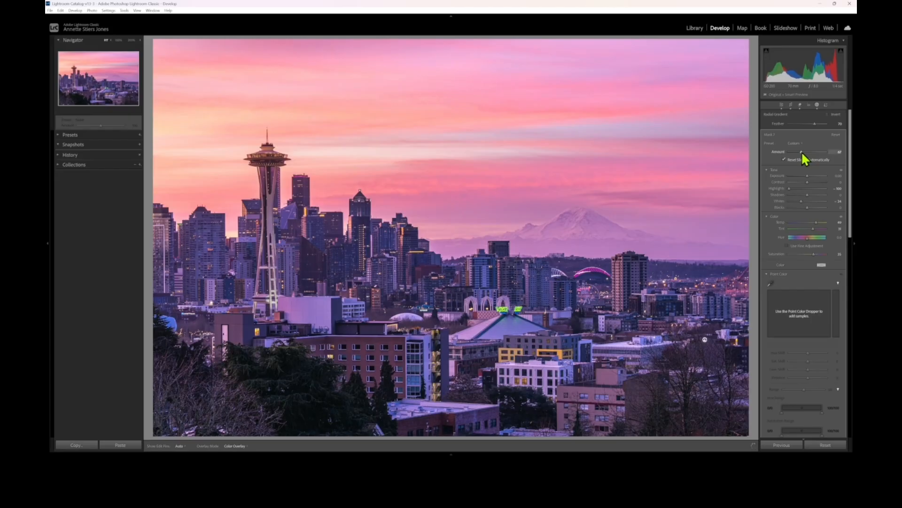
{"action": "left_click_drag", "start_coordinate": [802, 152], "coordinate": [802, 153]}
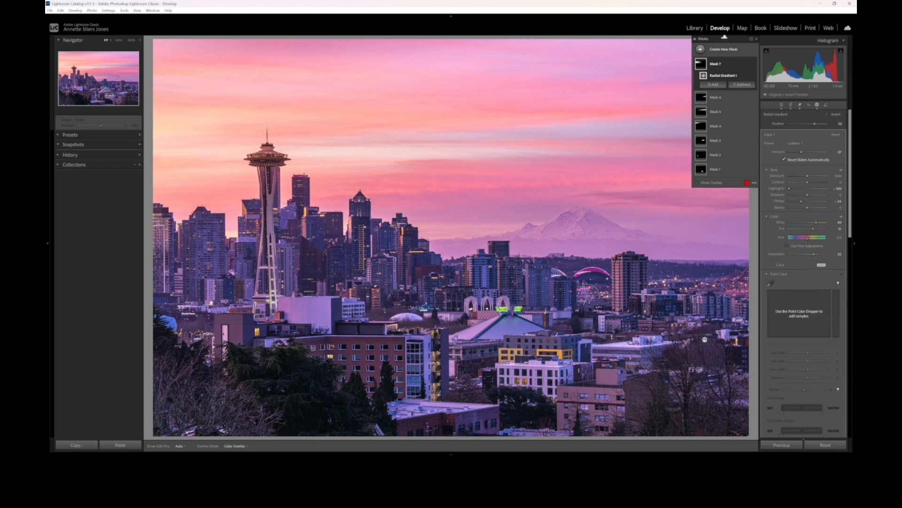
Dock the floating mask list above the mask adjustment settings.
{"action": "left_click_drag", "start_coordinate": [727, 40], "coordinate": [805, 121]}
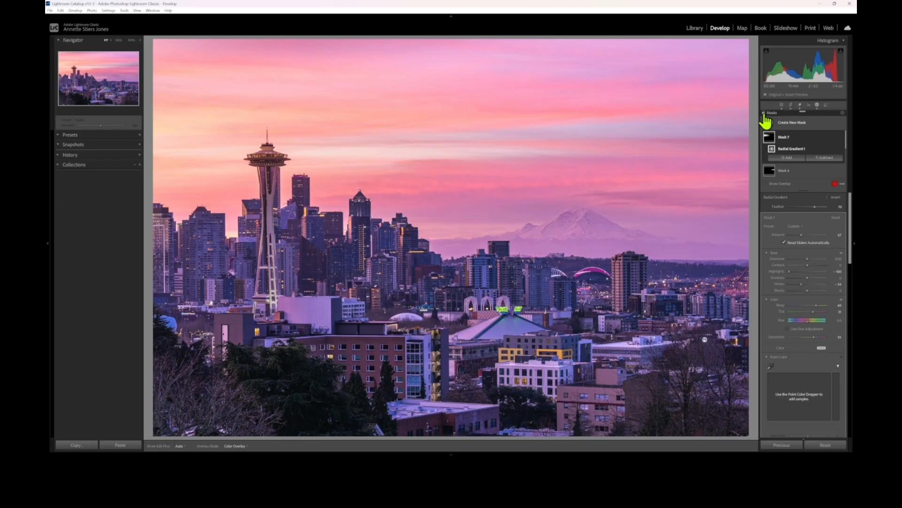
{"action": "mouse_move", "coordinate": [737, 136]}
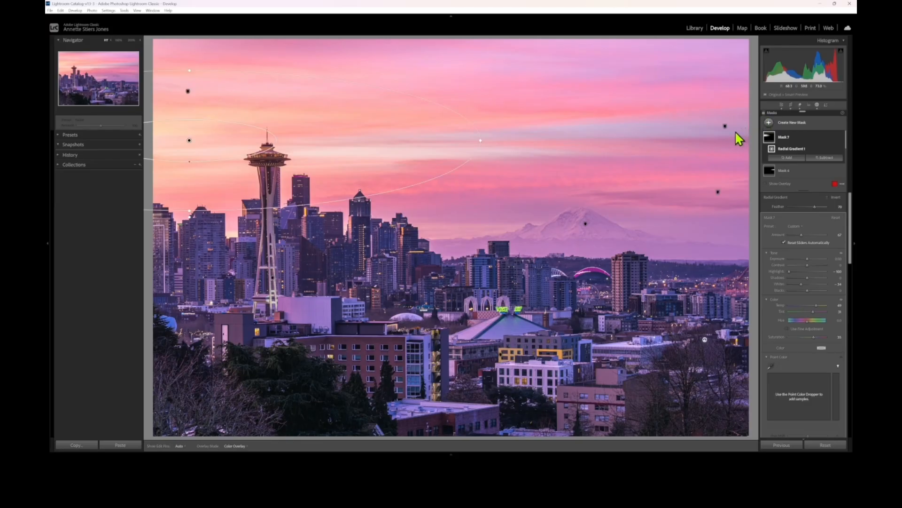